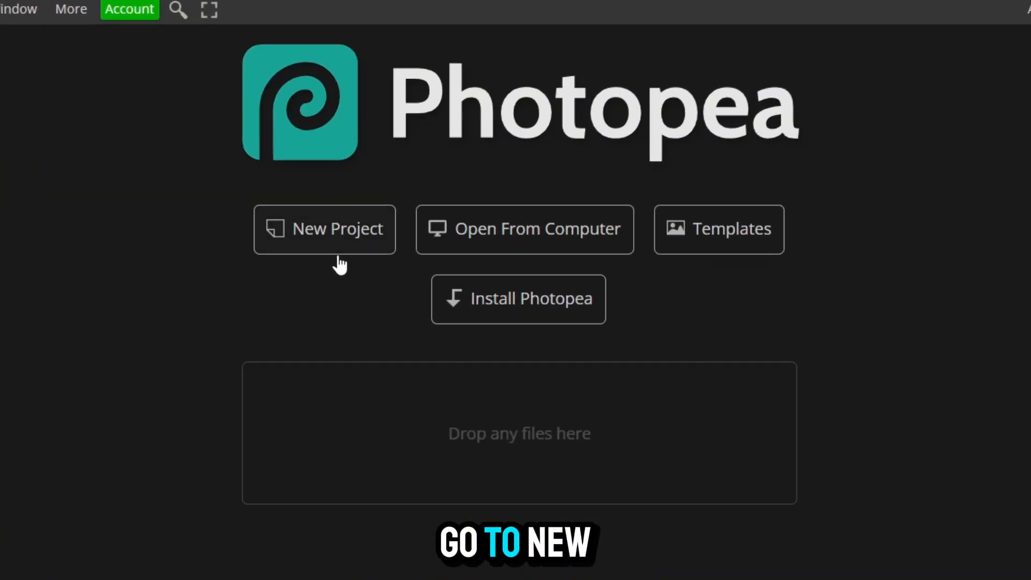
Step: Create a new project from the HD 1280 x 720 px screen preset with a transparent background
click(338, 245)
click(361, 67)
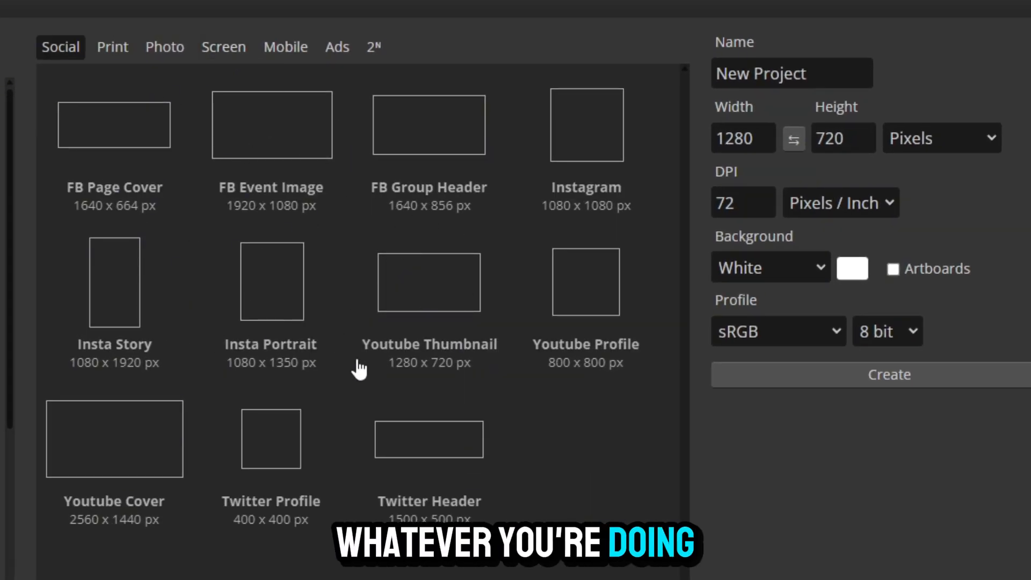
click(220, 49)
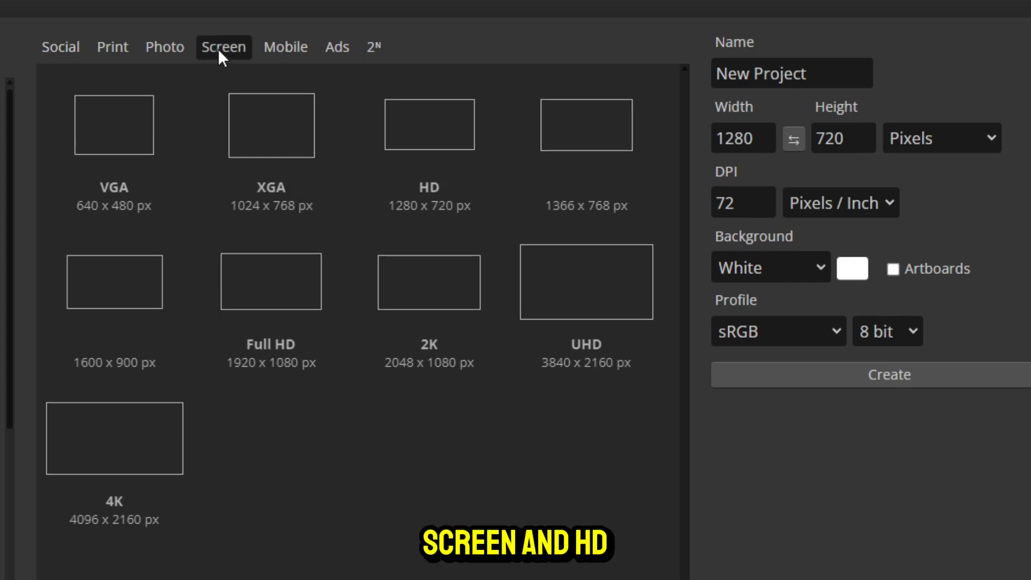
click(410, 153)
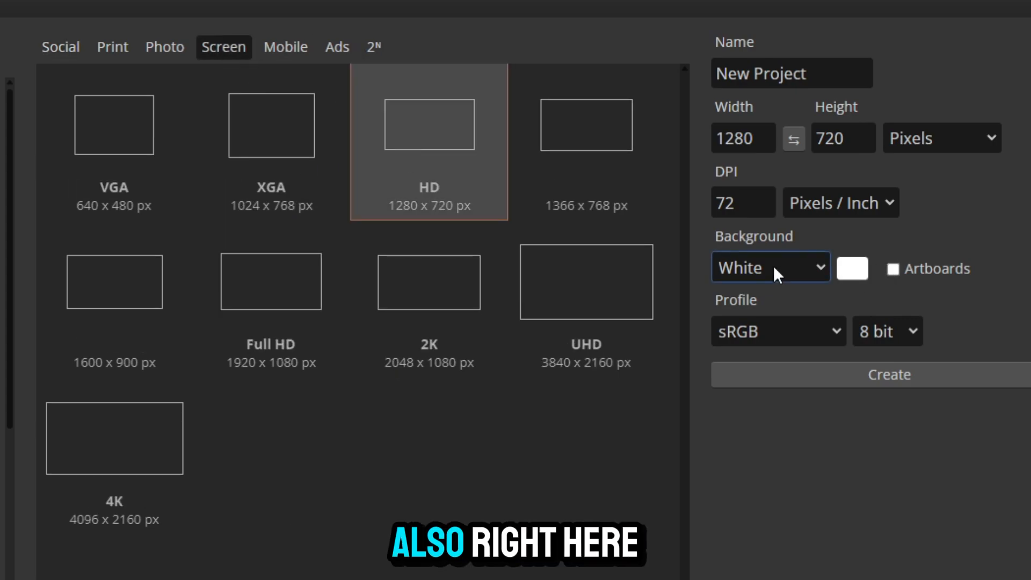
click(792, 274)
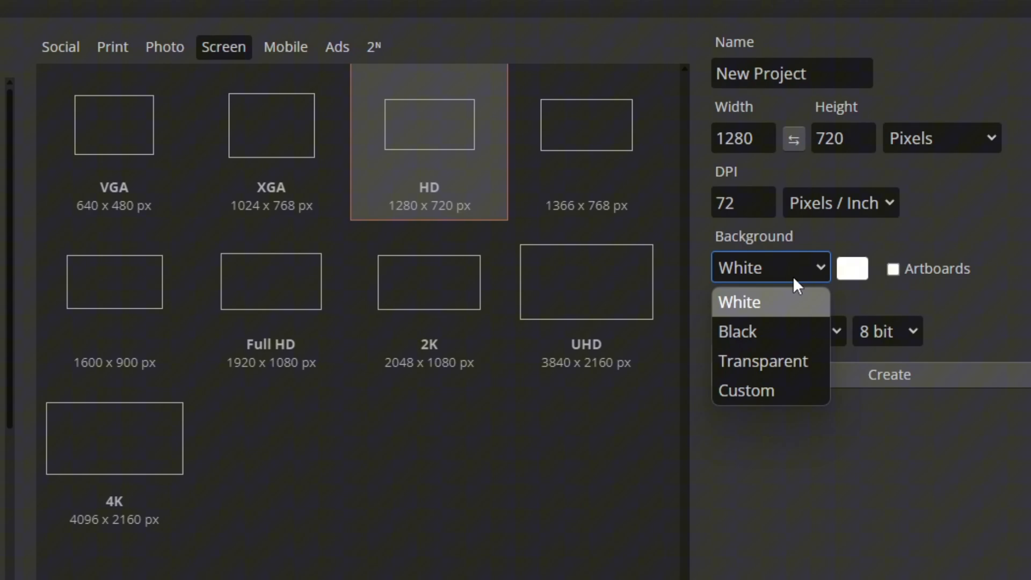
click(768, 369)
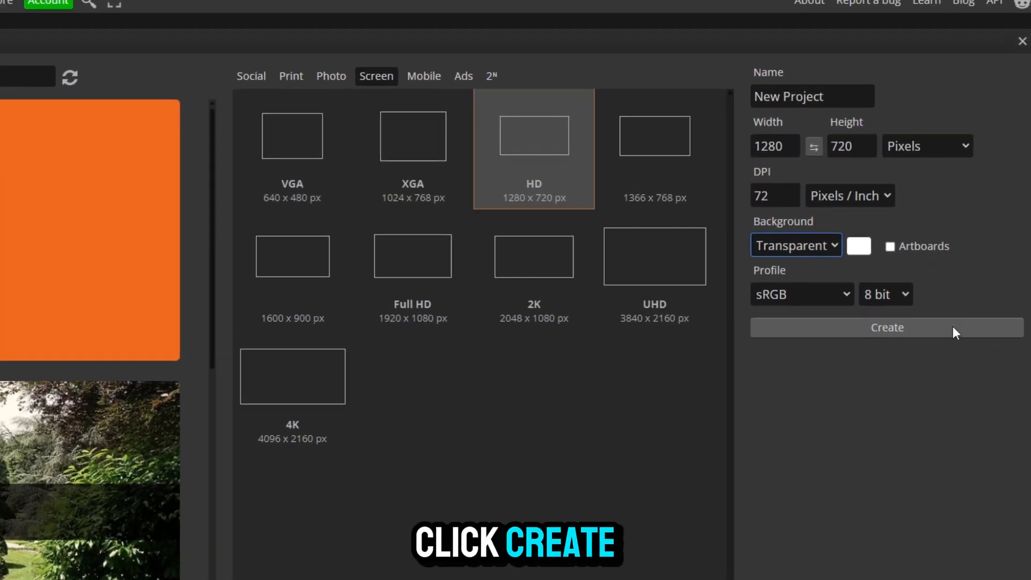
click(953, 329)
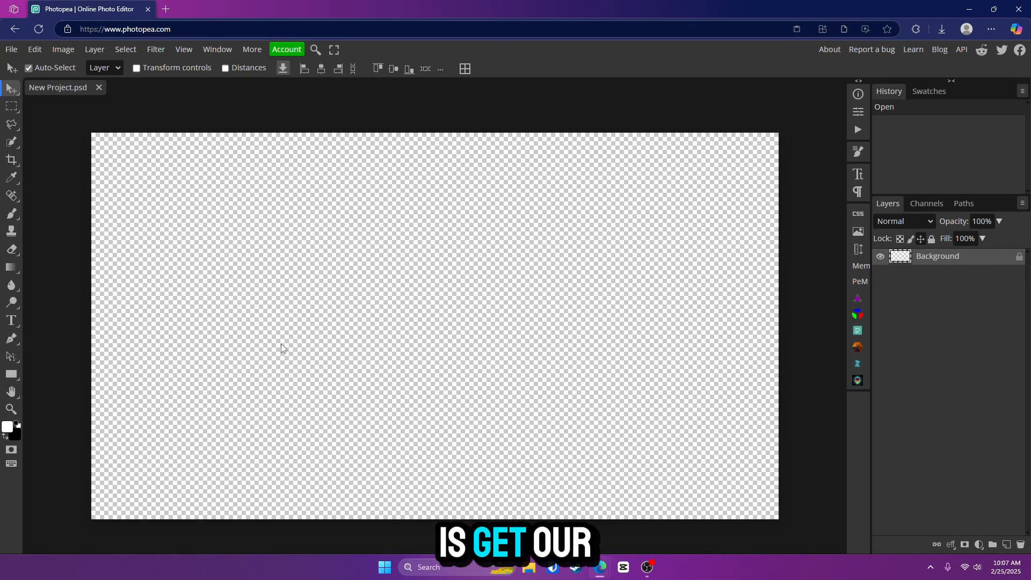
Step: Draw a wide black rectangle with a 50 px corner radius near the middle of the canvas
click(12, 374)
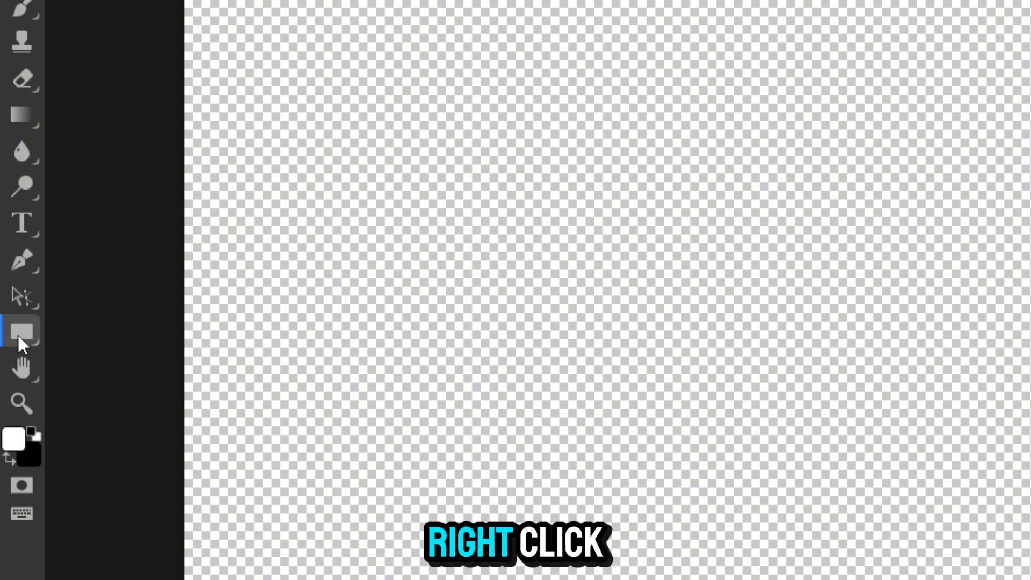
right_click(21, 337)
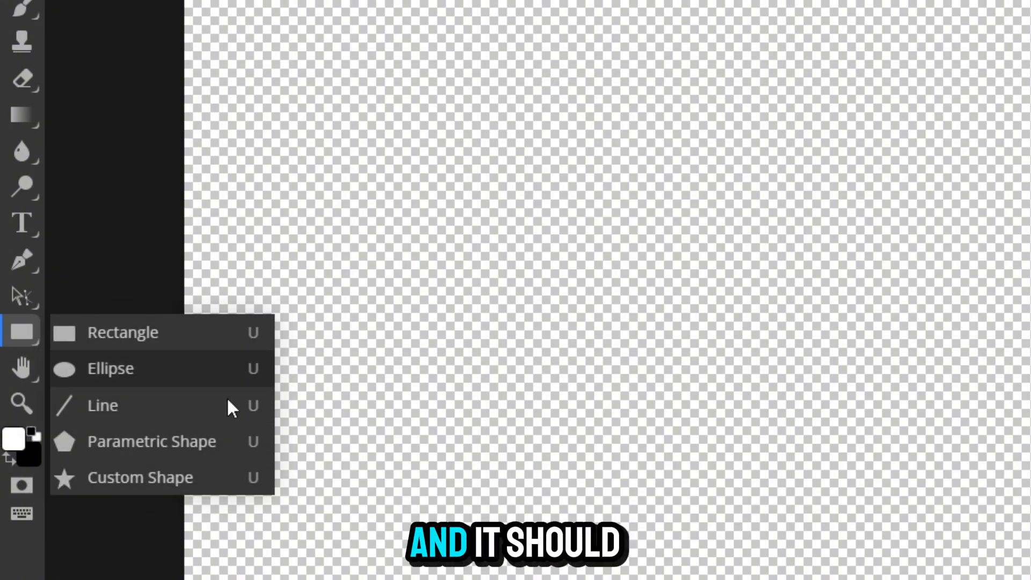
click(171, 341)
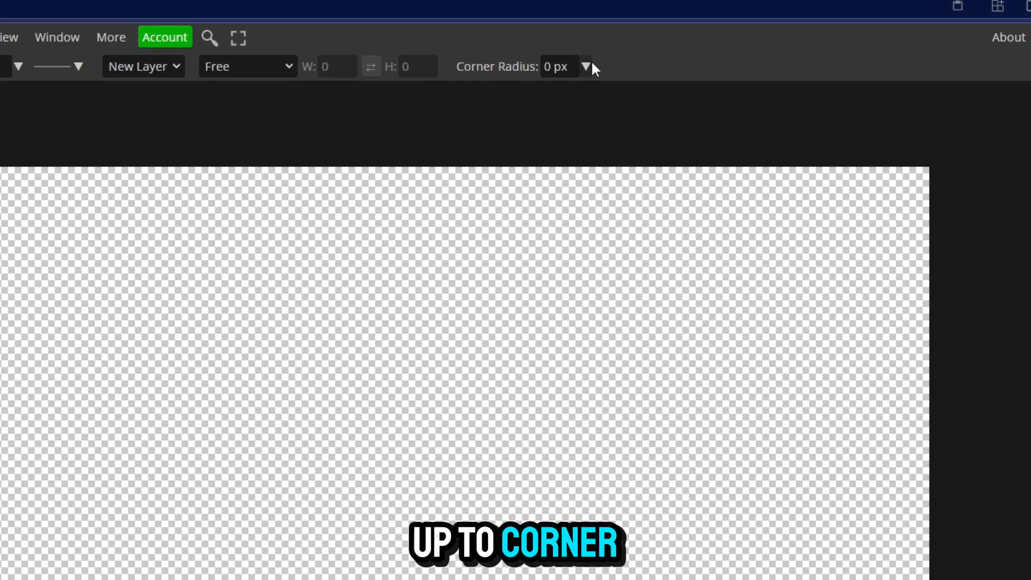
click(557, 67)
click(556, 84)
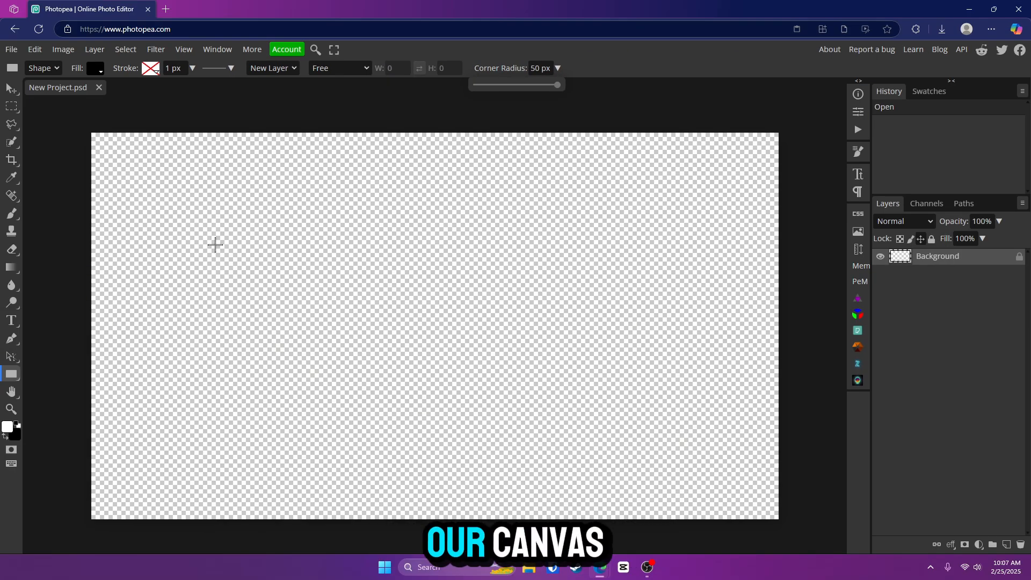
drag(215, 244, 570, 365)
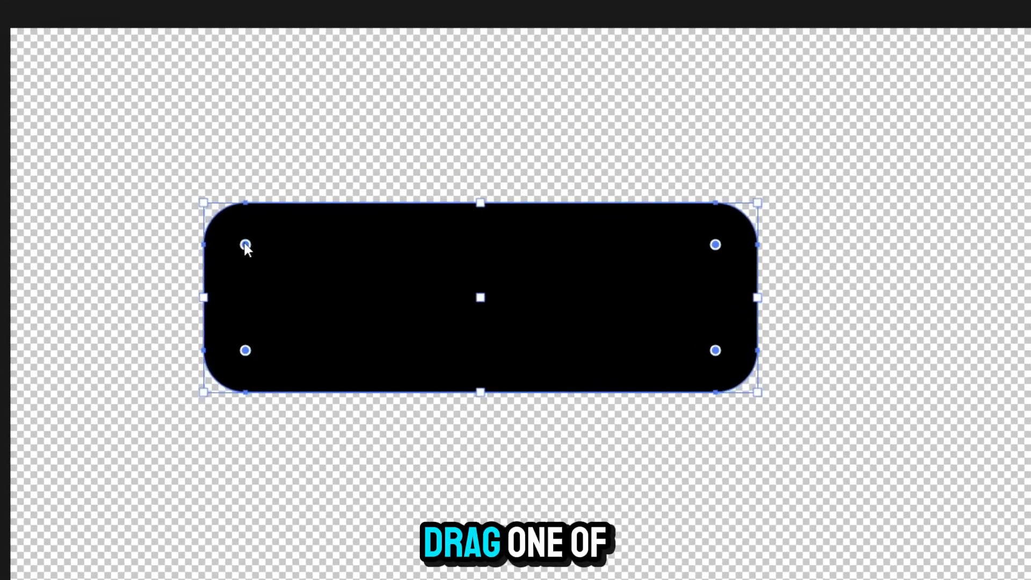
Step: Round the rectangle's corners fully into a pill shape and move it to the canvas centre
drag(241, 271, 572, 367)
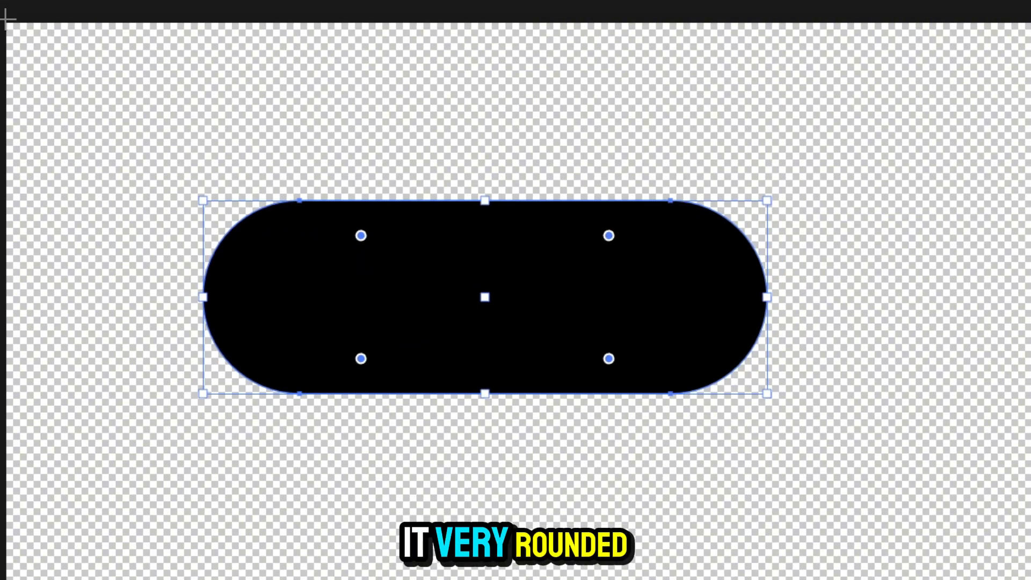
click(9, 91)
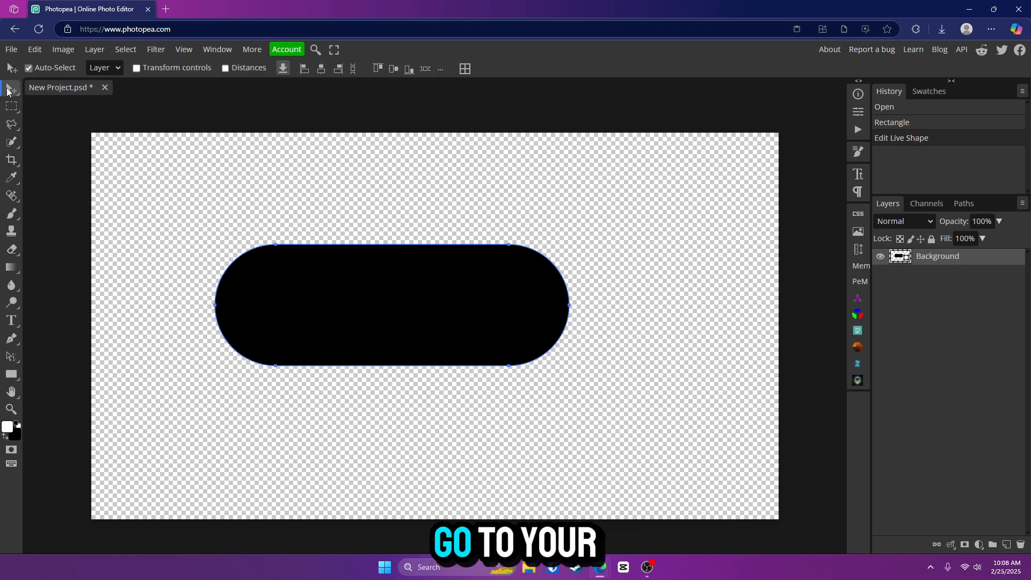
drag(499, 303, 542, 325)
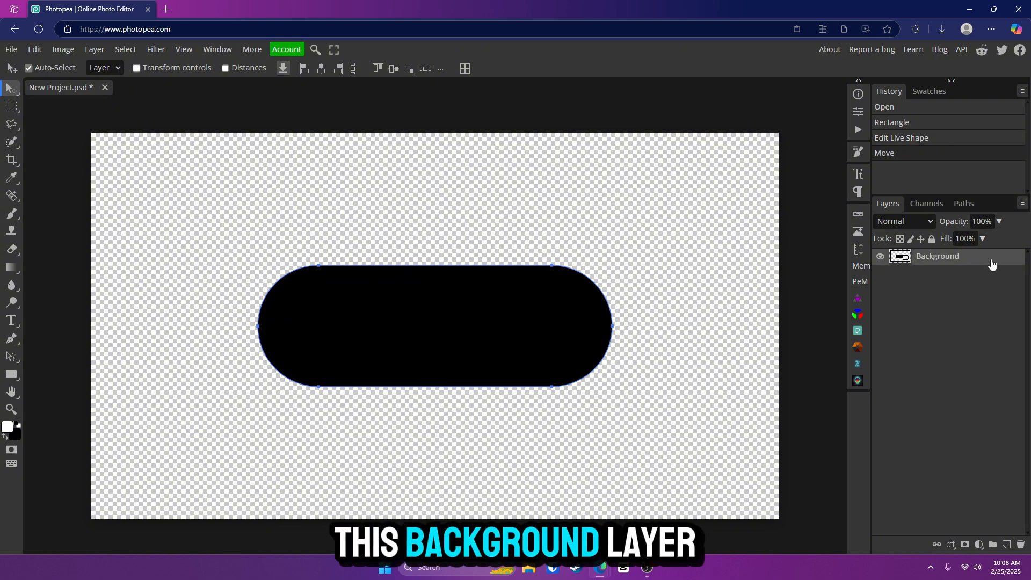
Step: Add a Gradient Overlay to the pill's layer and set the gradient's starting colour to dark red 550000
double_click(992, 264)
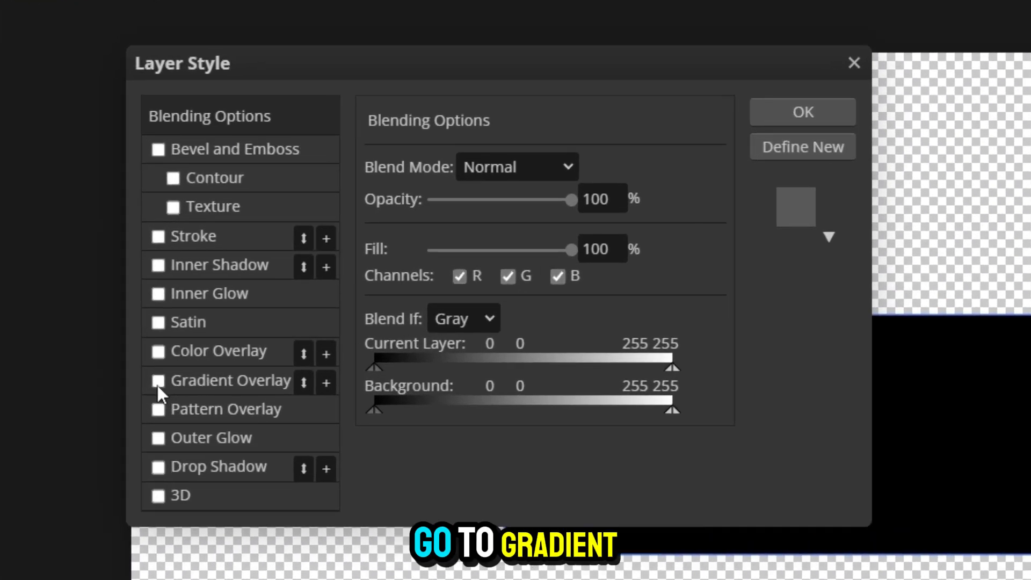
click(158, 381)
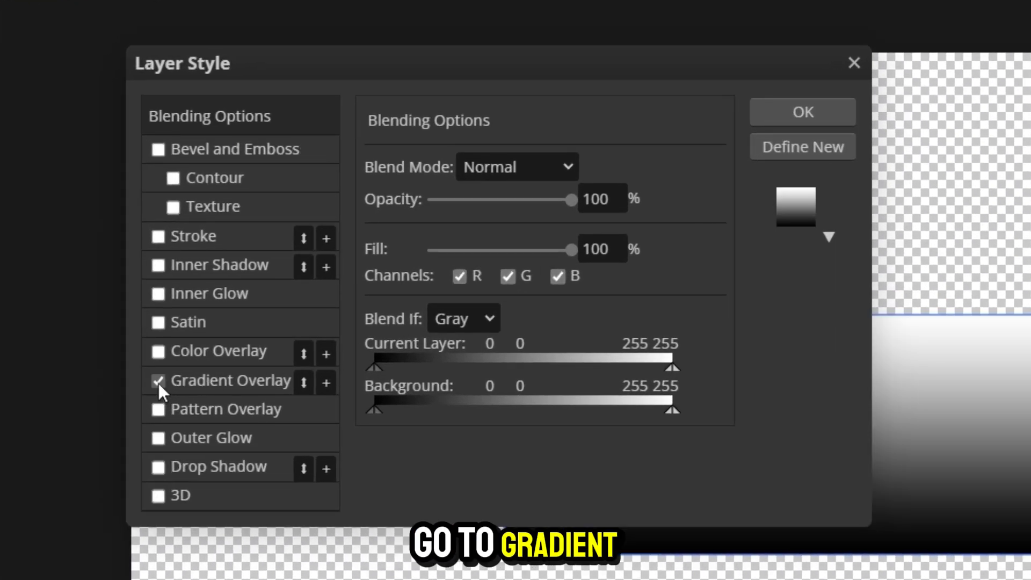
click(222, 382)
click(462, 230)
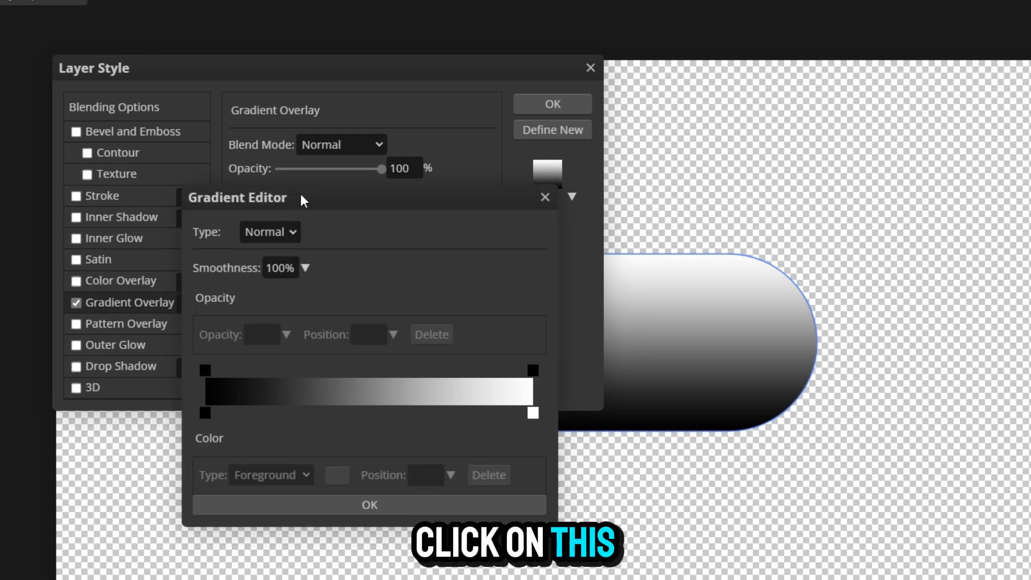
double_click(205, 413)
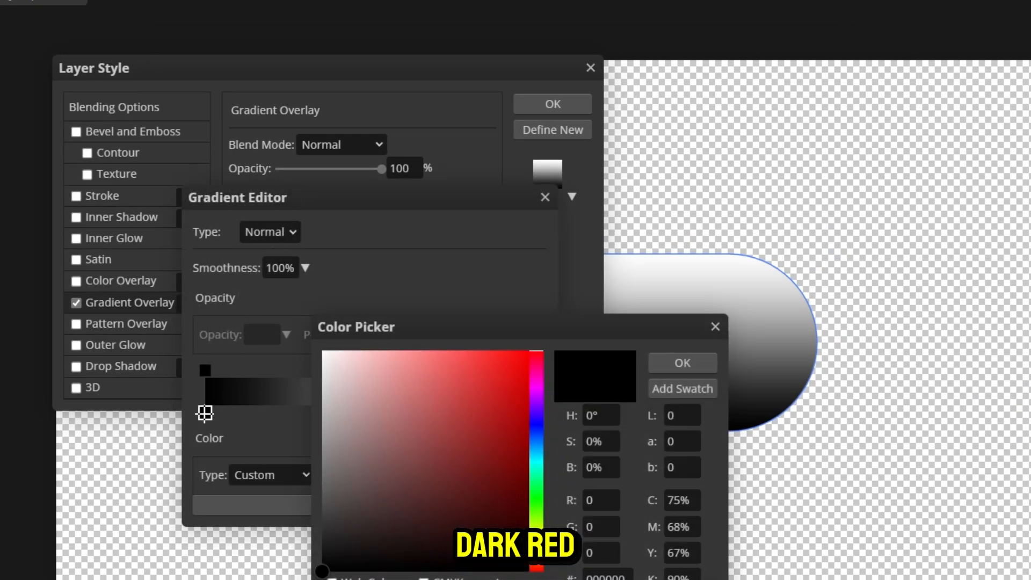
click(460, 460)
click(527, 492)
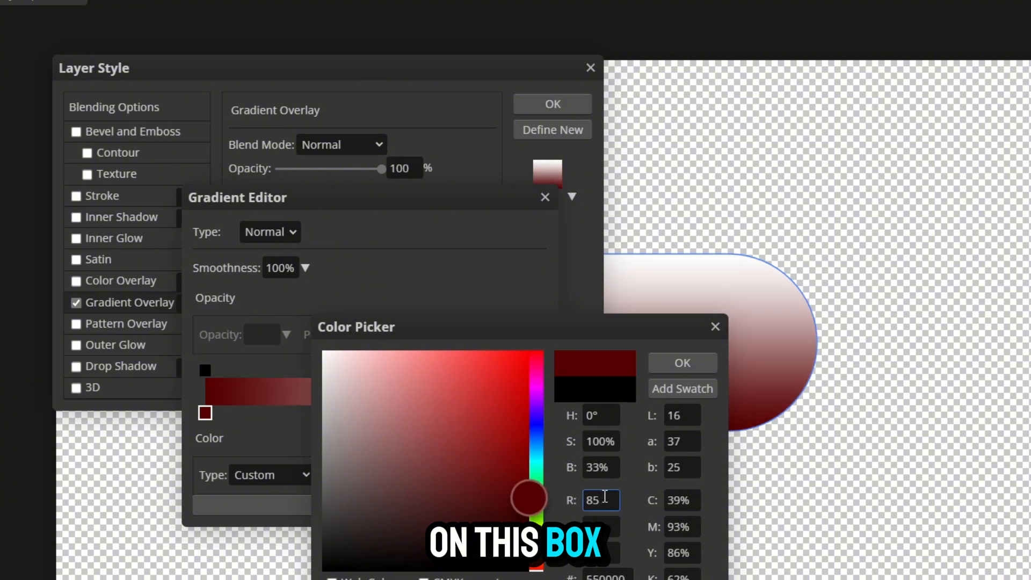
click(689, 367)
Step: Set the overlay gradient's end colour to bright red ff0000 and accept the gradient
double_click(532, 413)
click(529, 351)
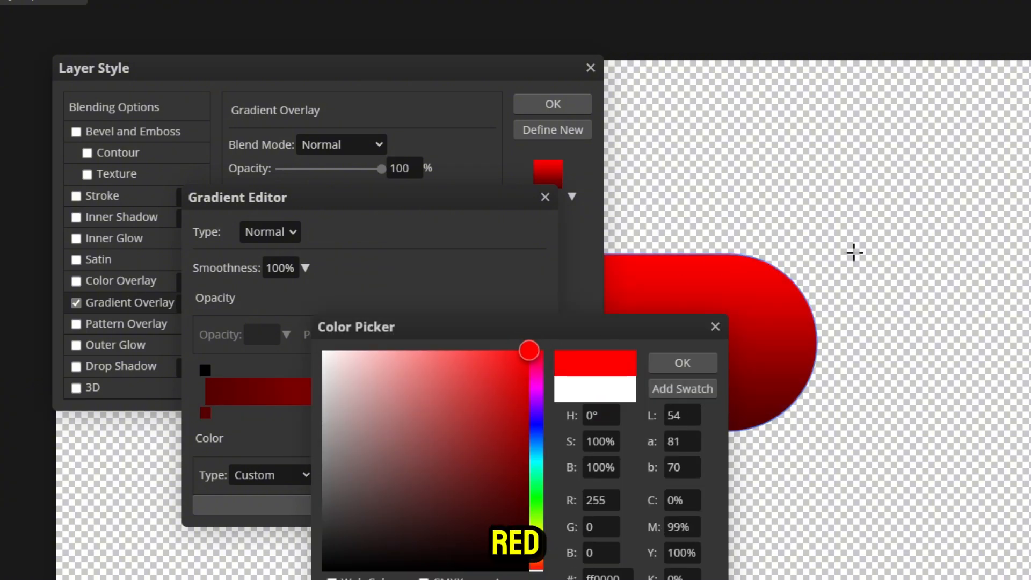
click(687, 368)
click(381, 507)
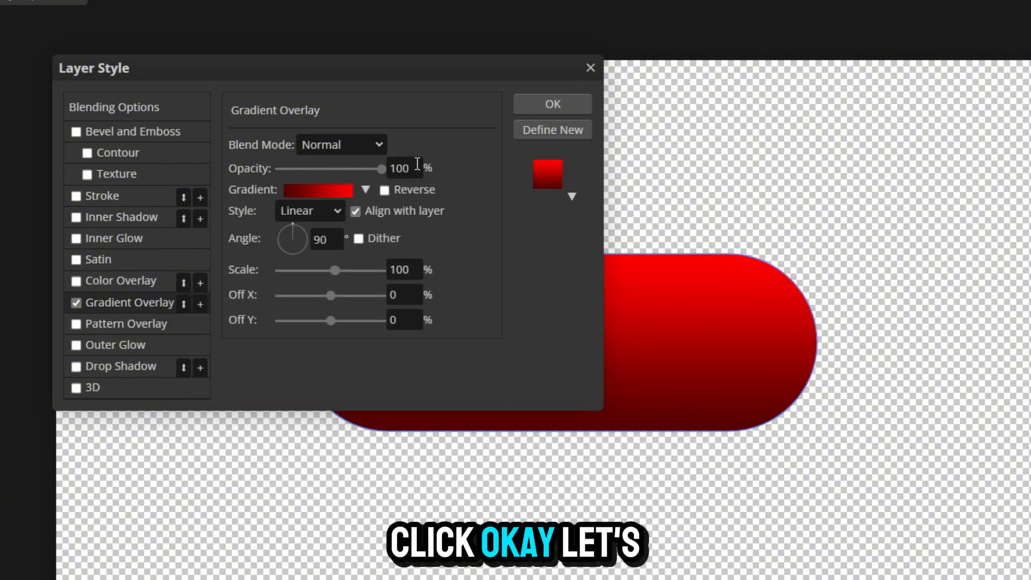
Step: Move the layer style dialog clear of the pill and add an outside stroke of 20 px
drag(414, 67, 828, 85)
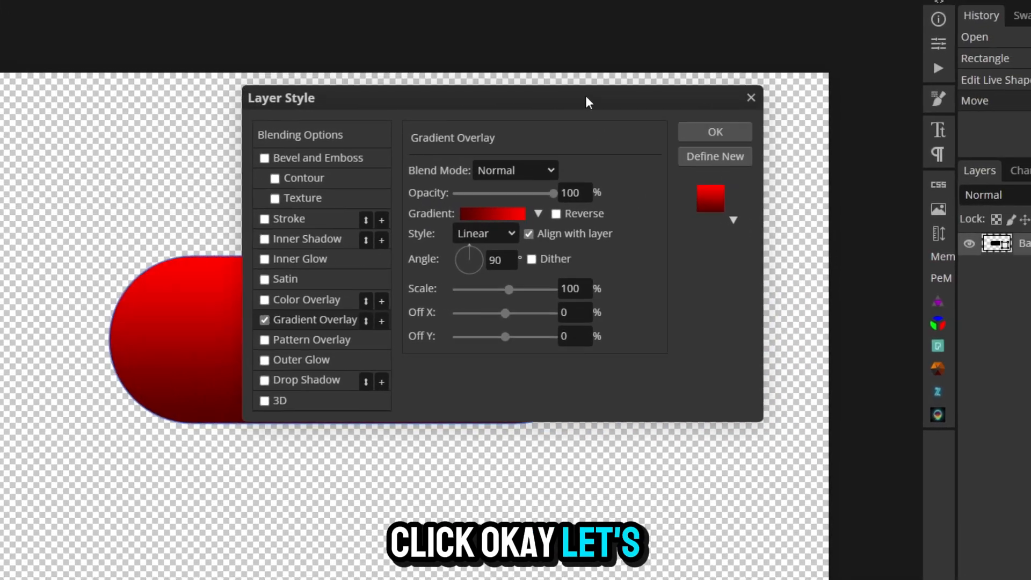
drag(585, 95, 943, 124)
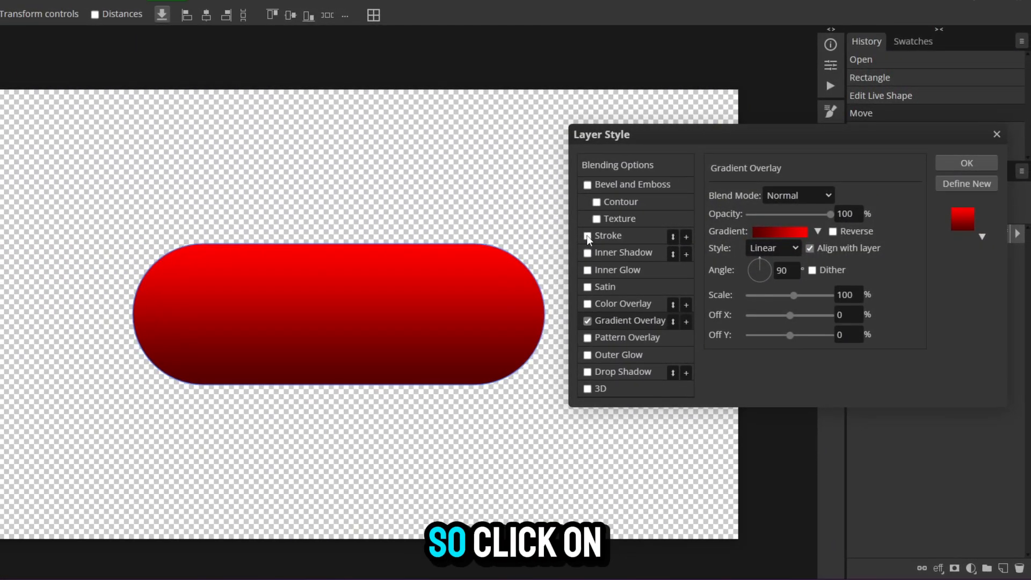
click(588, 238)
click(612, 235)
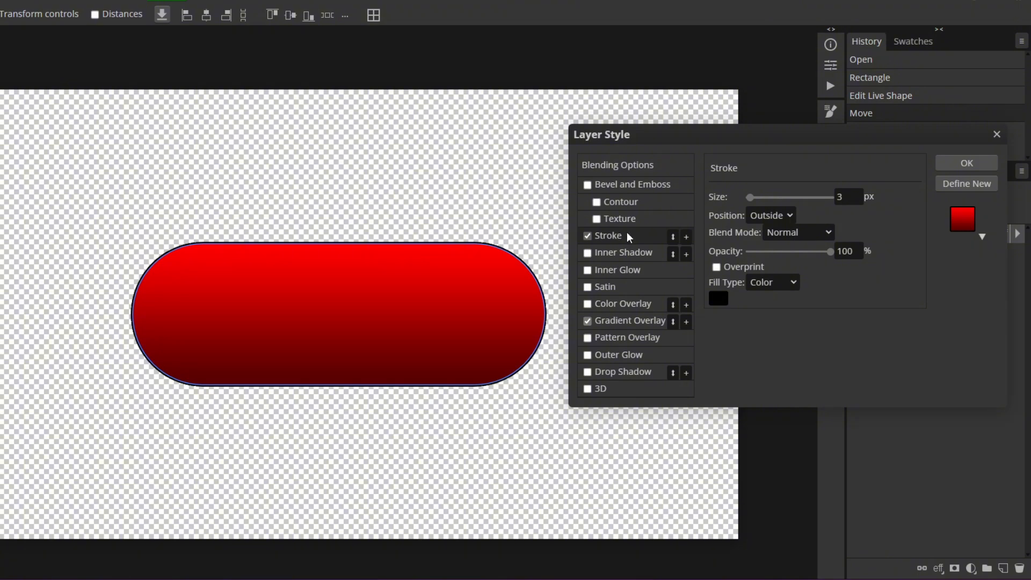
click(755, 197)
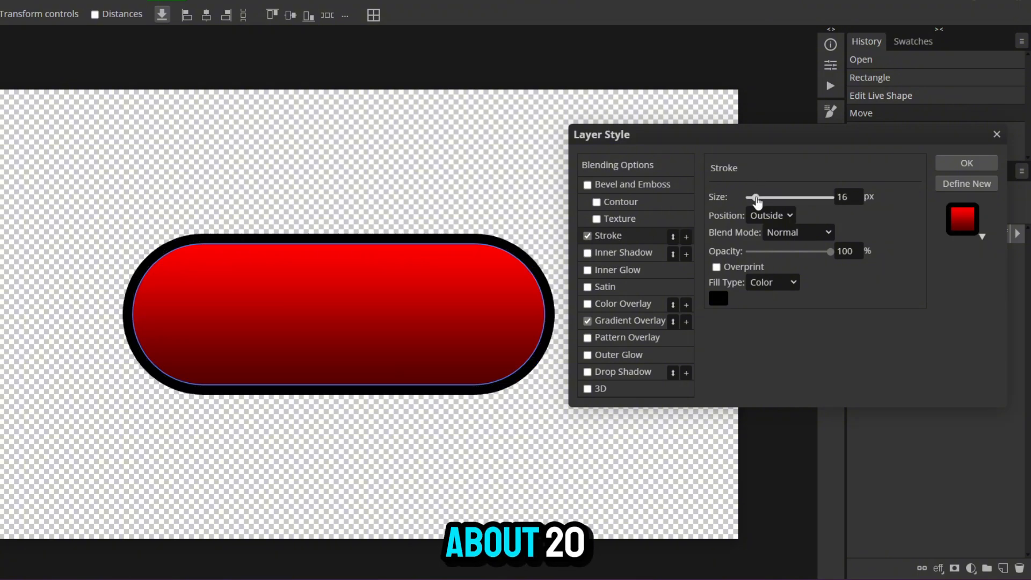
drag(757, 200, 759, 200)
Step: Change the stroke's fill type to a gradient running from dark red to bright red
click(773, 282)
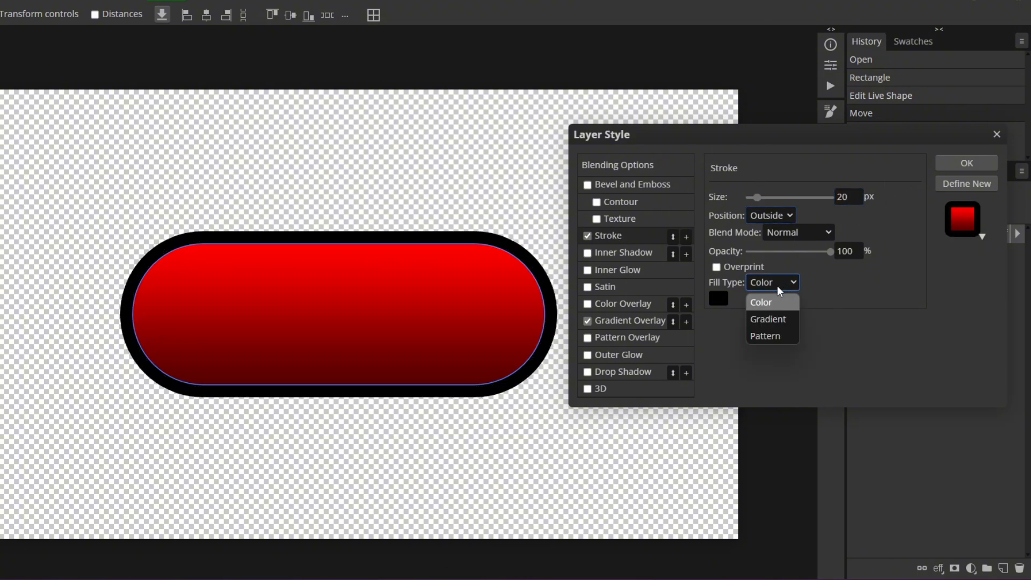
click(778, 317)
click(762, 299)
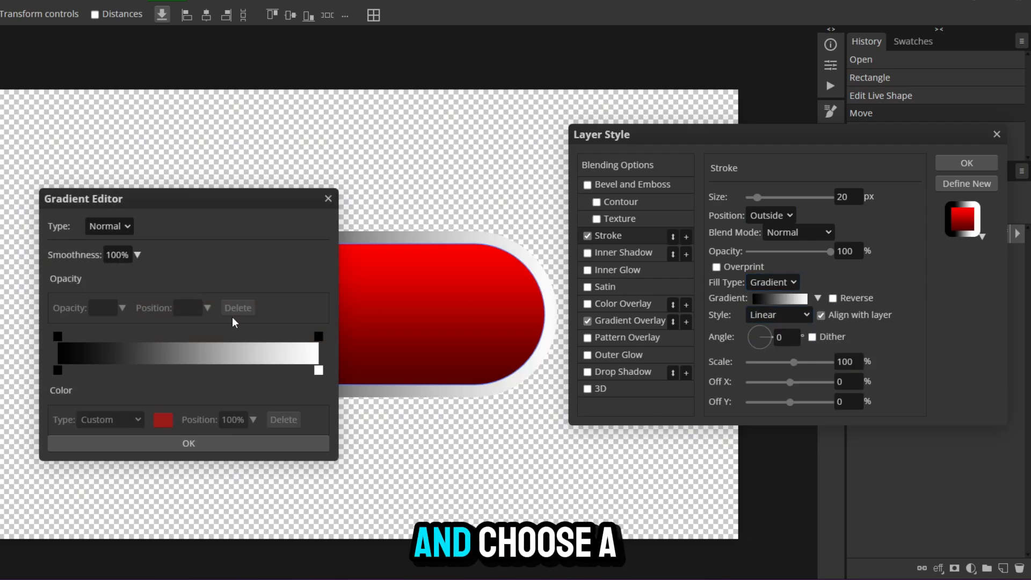
double_click(57, 370)
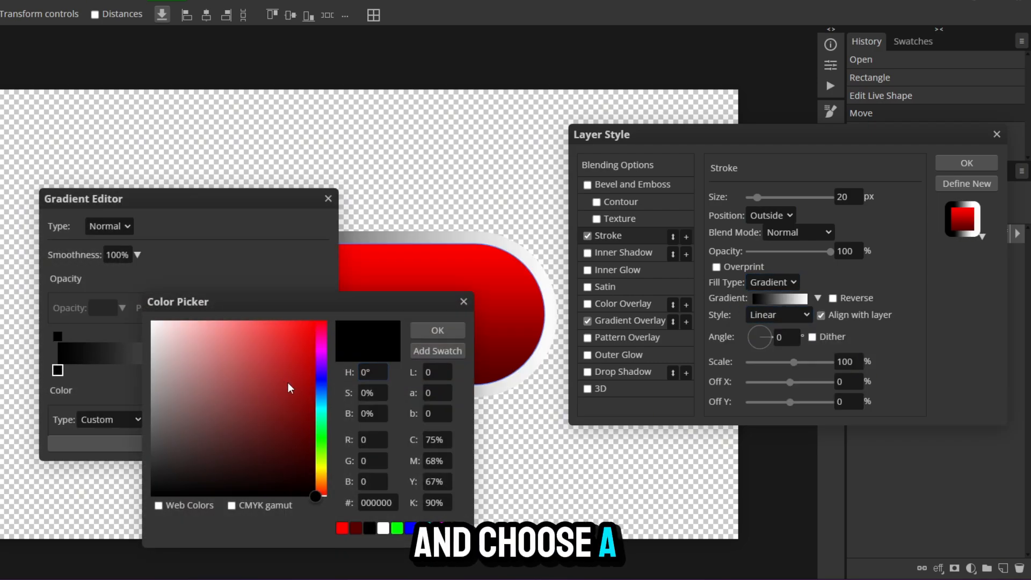
click(316, 420)
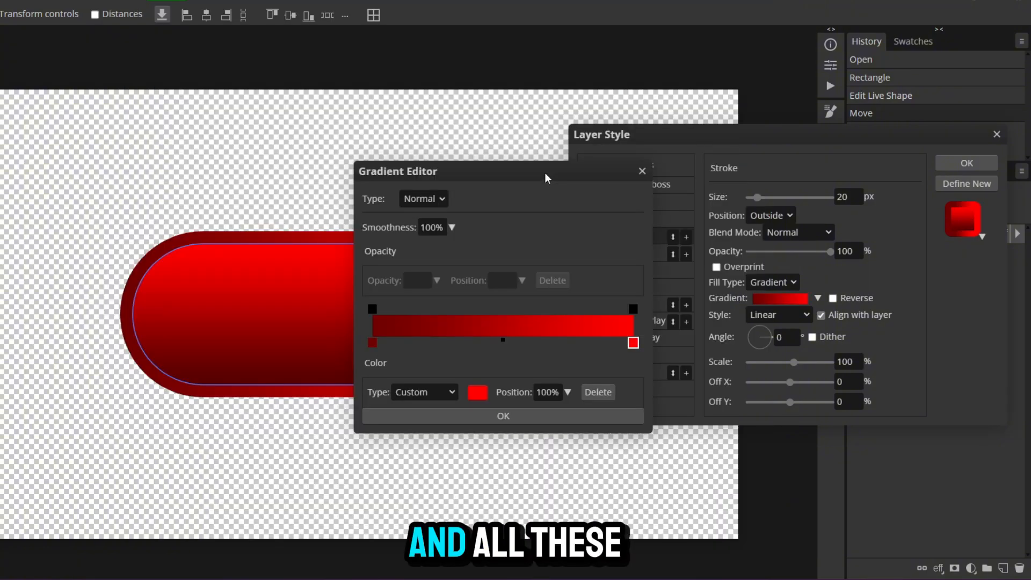
drag(545, 173, 148, 165)
click(160, 401)
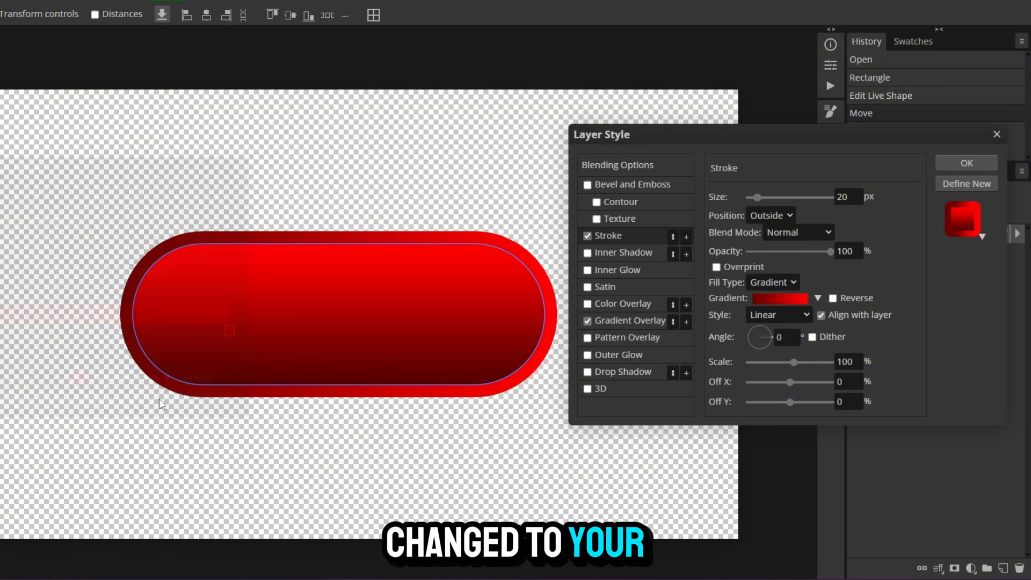
Step: Set the stroke gradient's angle to 90° and apply the layer style
click(762, 327)
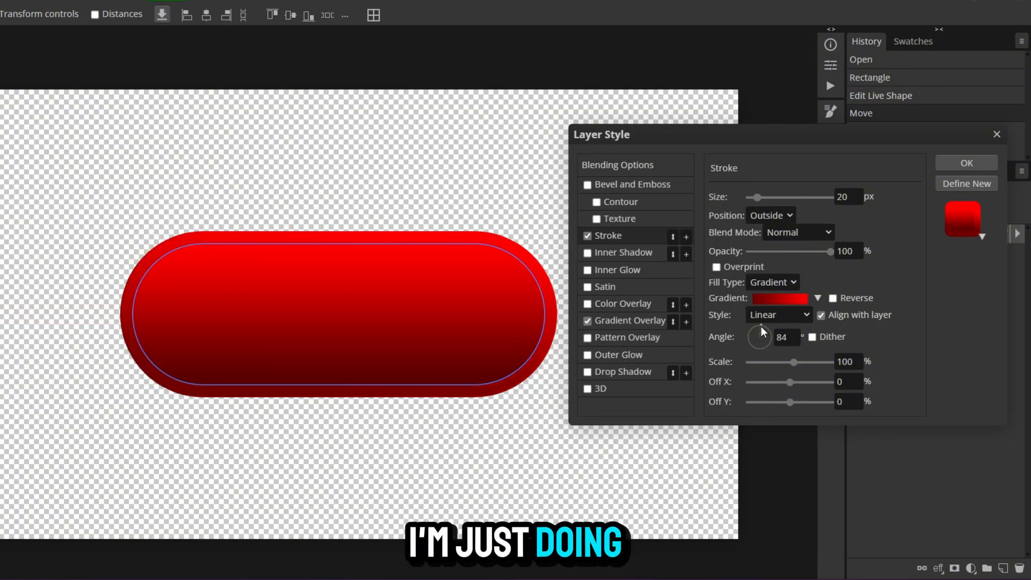
mouse_move(760, 325)
mouse_down()
mouse_move(769, 333)
mouse_move(761, 327)
mouse_up()
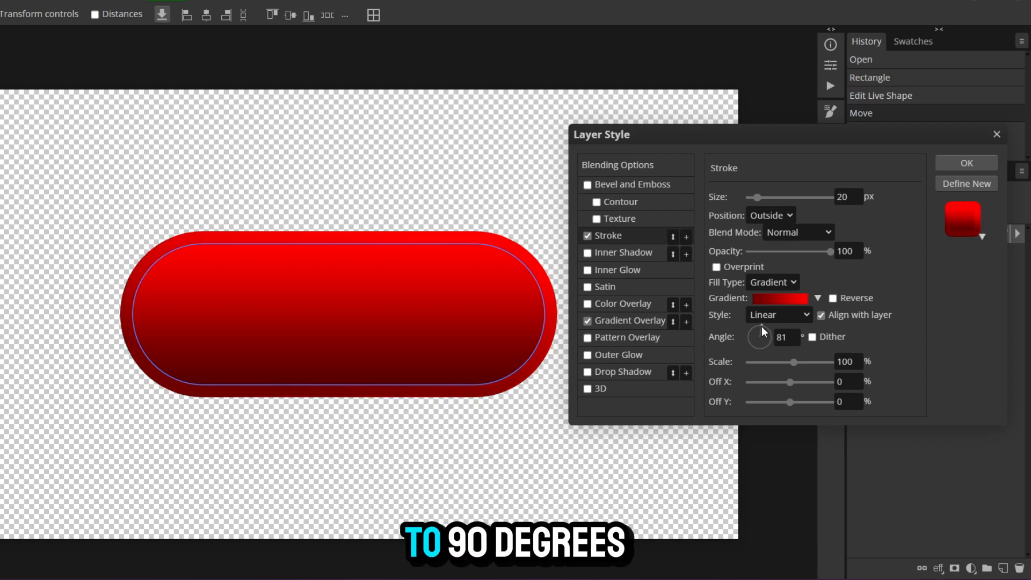
click(784, 338)
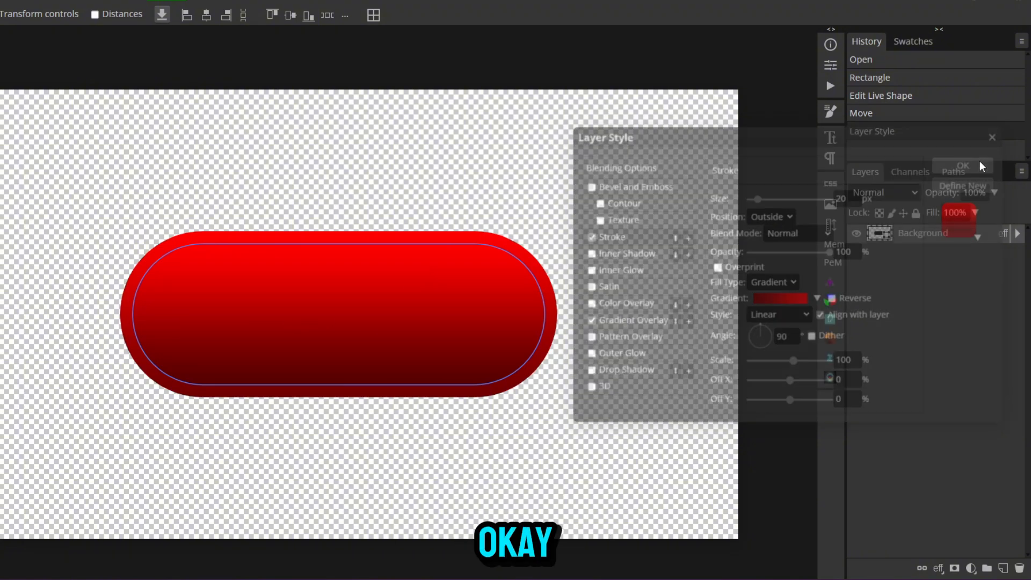
click(990, 164)
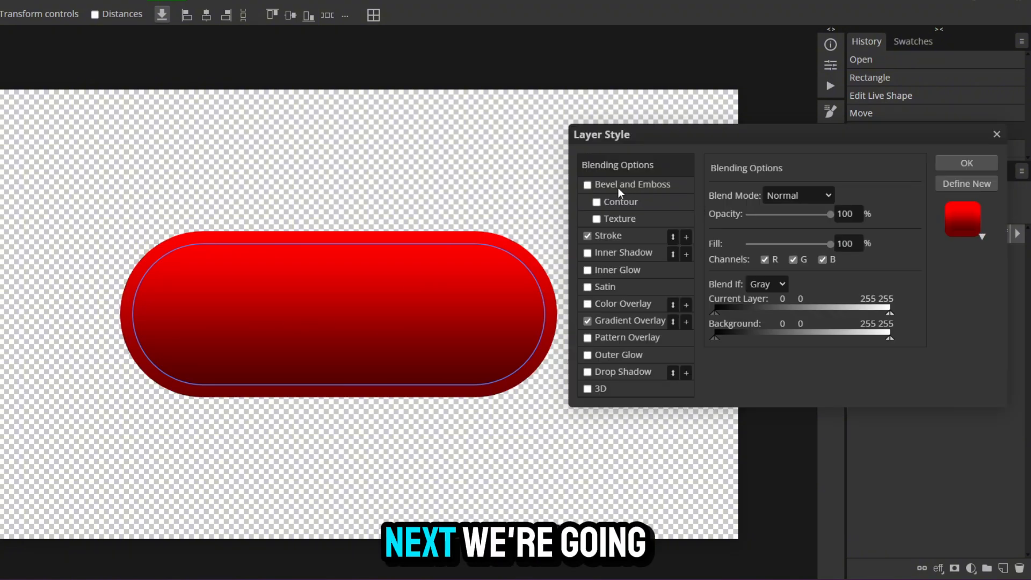
Step: Enable Bevel and Emboss on the pill with the Pillow Emboss style, Smooth technique and Up direction
click(587, 185)
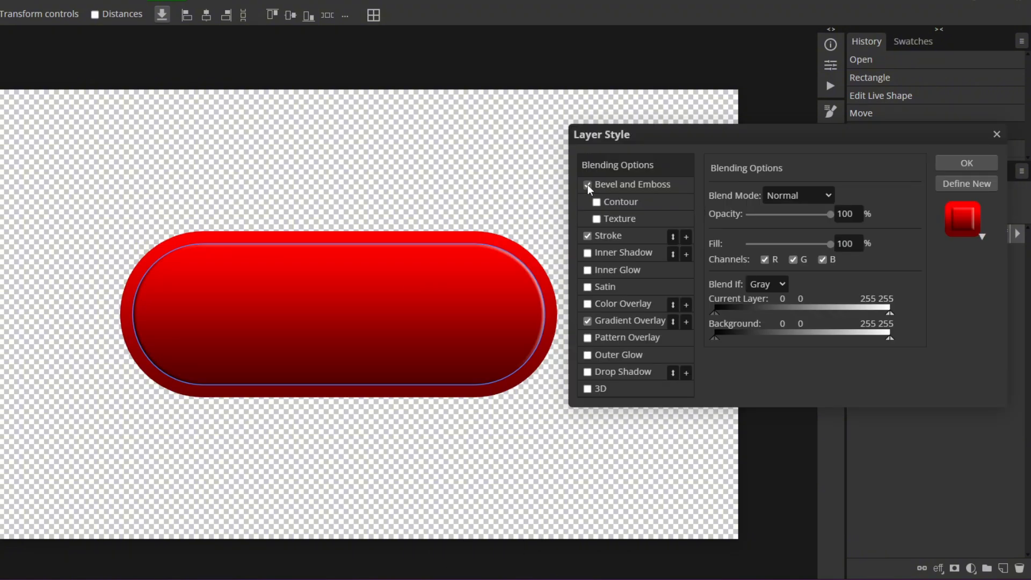
click(624, 184)
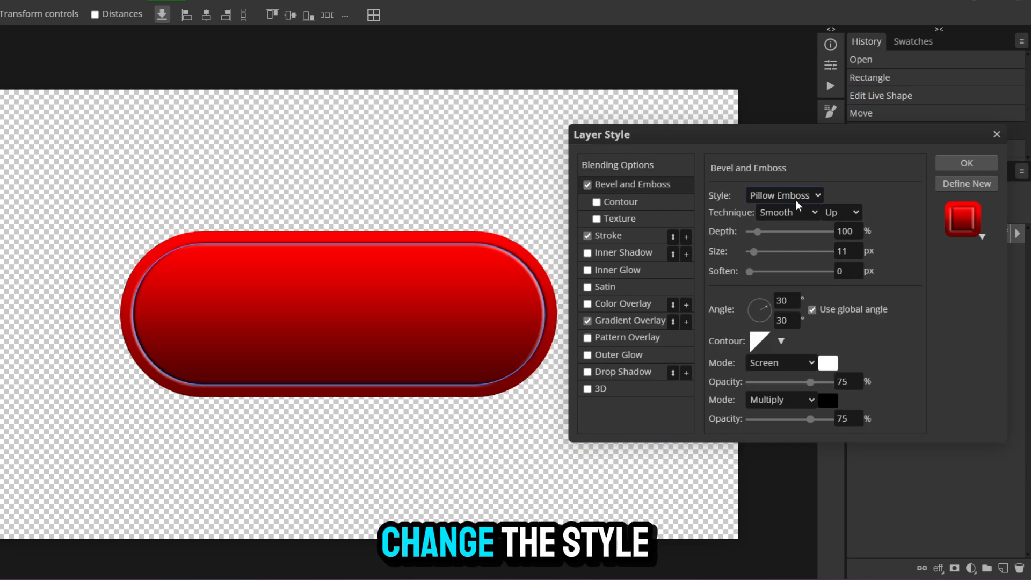
click(786, 199)
click(793, 258)
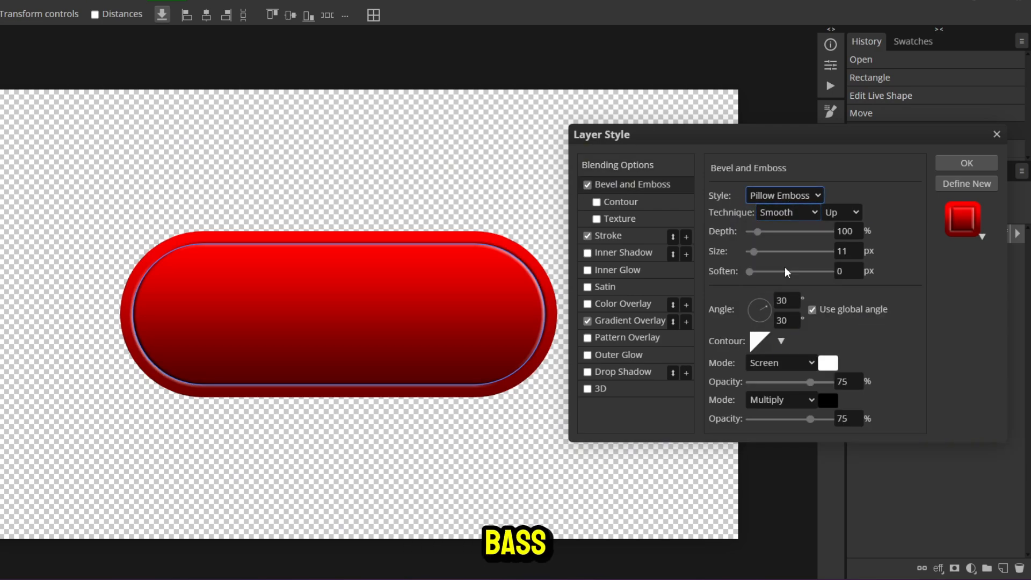
click(787, 214)
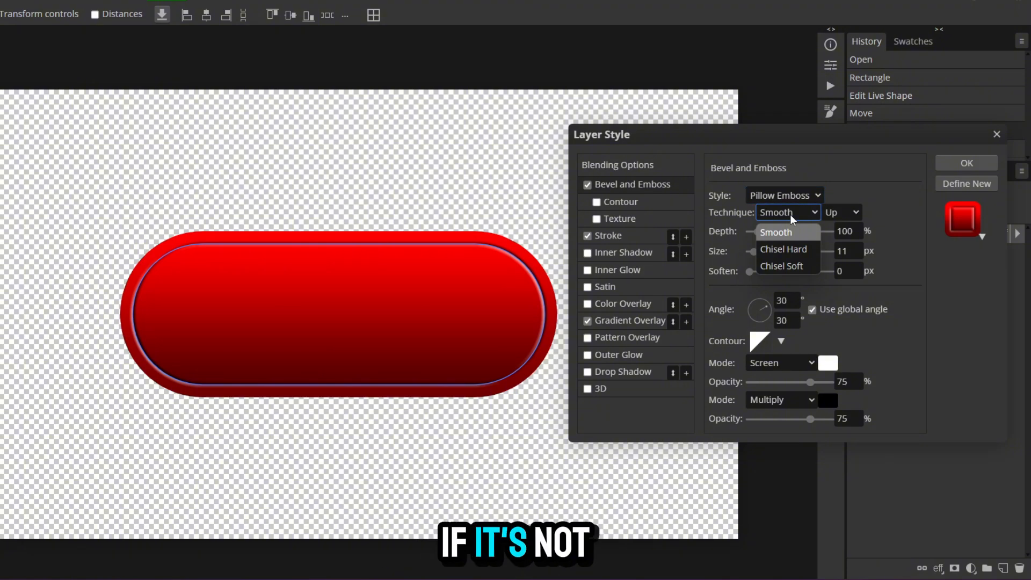
click(829, 217)
click(829, 217)
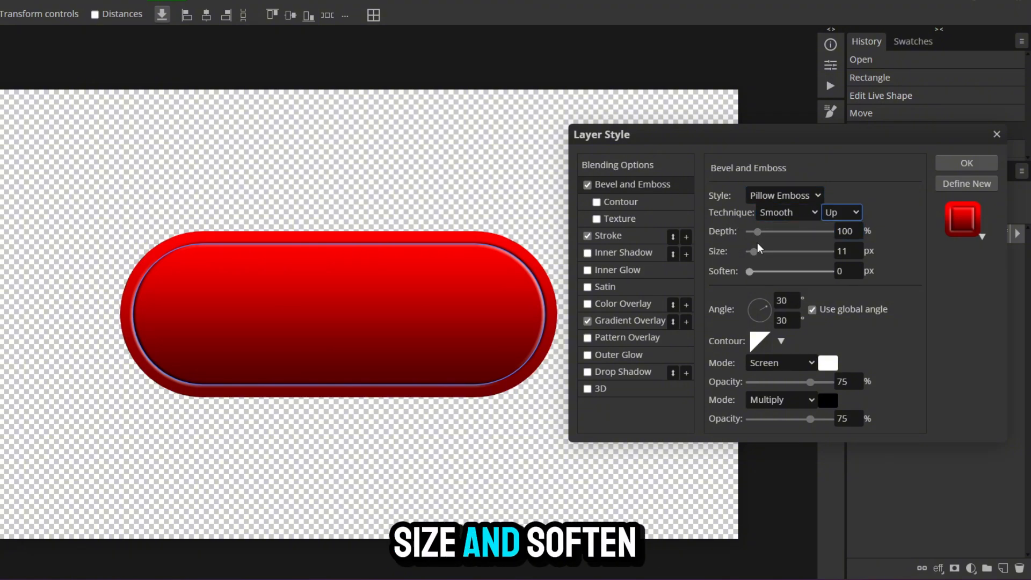
Step: Set the bevel's depth to 153%, size to 29 px and angle to 90°
drag(758, 233, 761, 252)
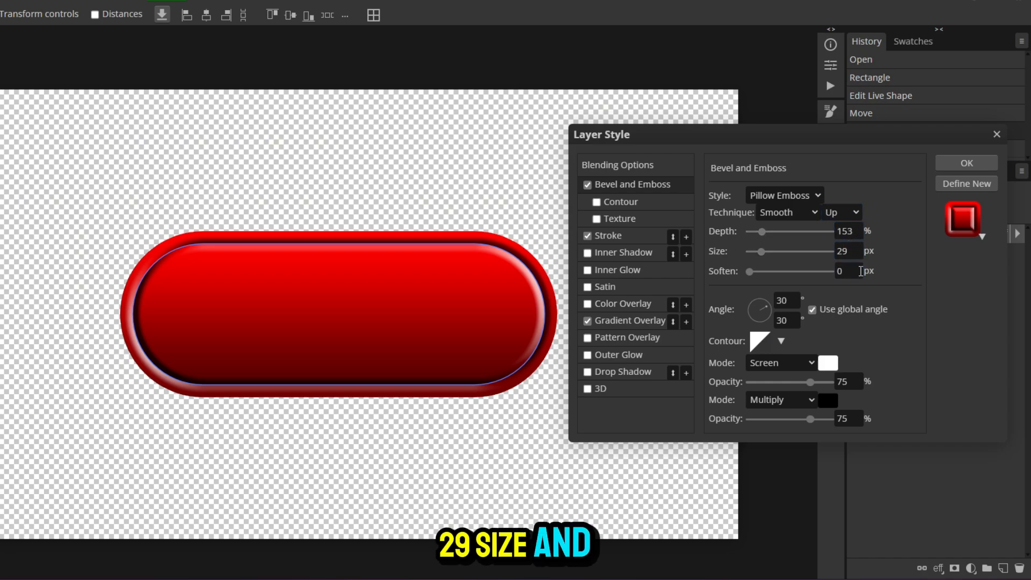
click(746, 298)
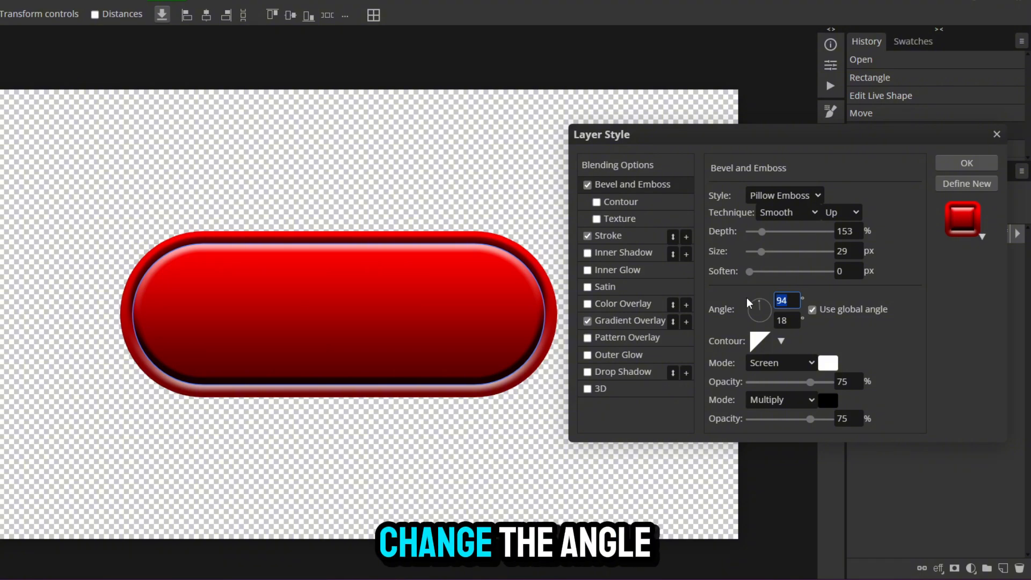
text(90)
click(982, 334)
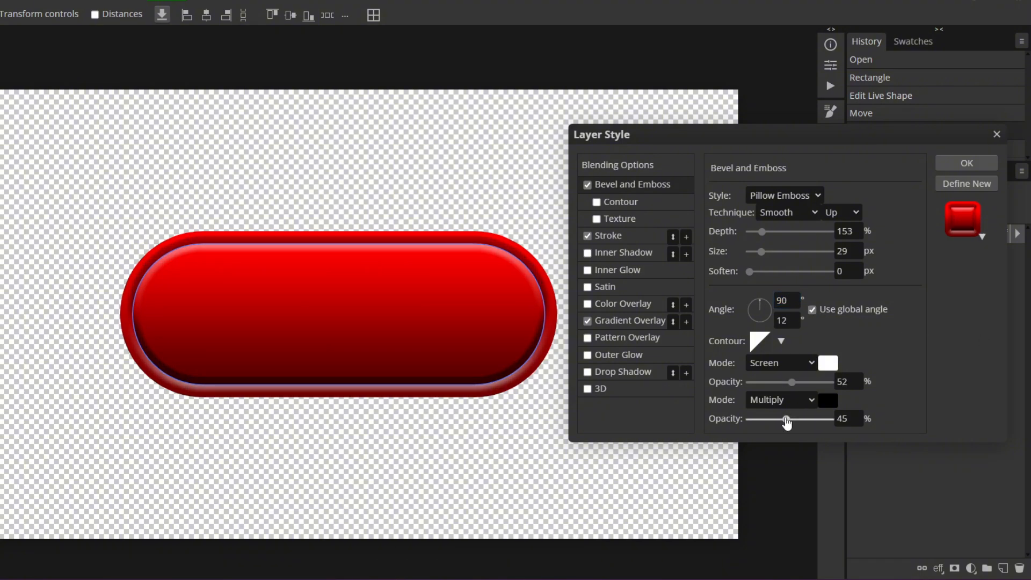
Step: Set the bevel's Screen highlight opacity to 49% and Multiply shadow opacity to 58%, and apply the layer style
mouse_move(787, 422)
mouse_down()
mouse_move(762, 419)
mouse_move(787, 419)
mouse_up()
mouse_move(791, 381)
mouse_down()
mouse_move(741, 388)
mouse_move(809, 390)
mouse_move(793, 387)
mouse_up()
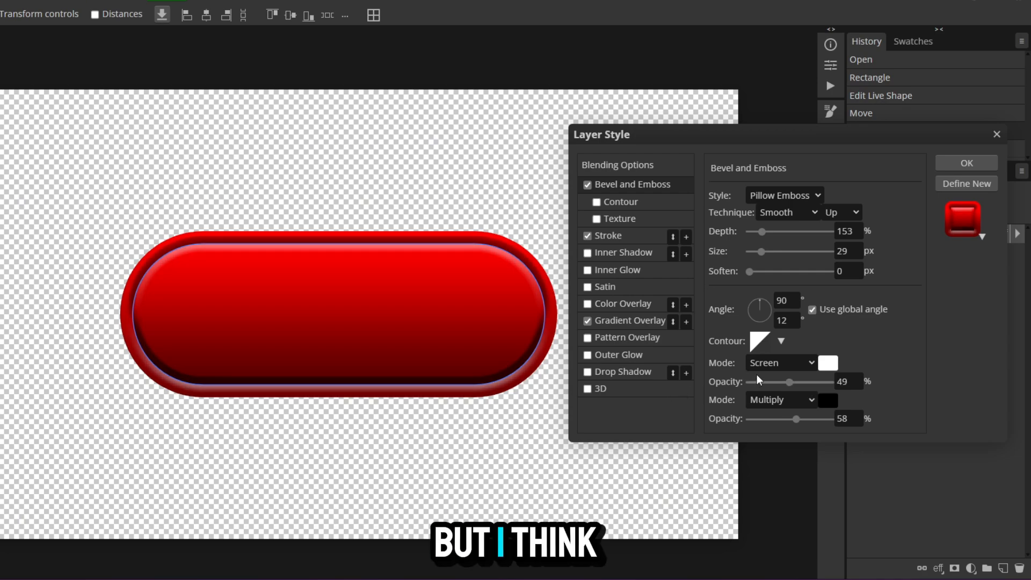
click(966, 163)
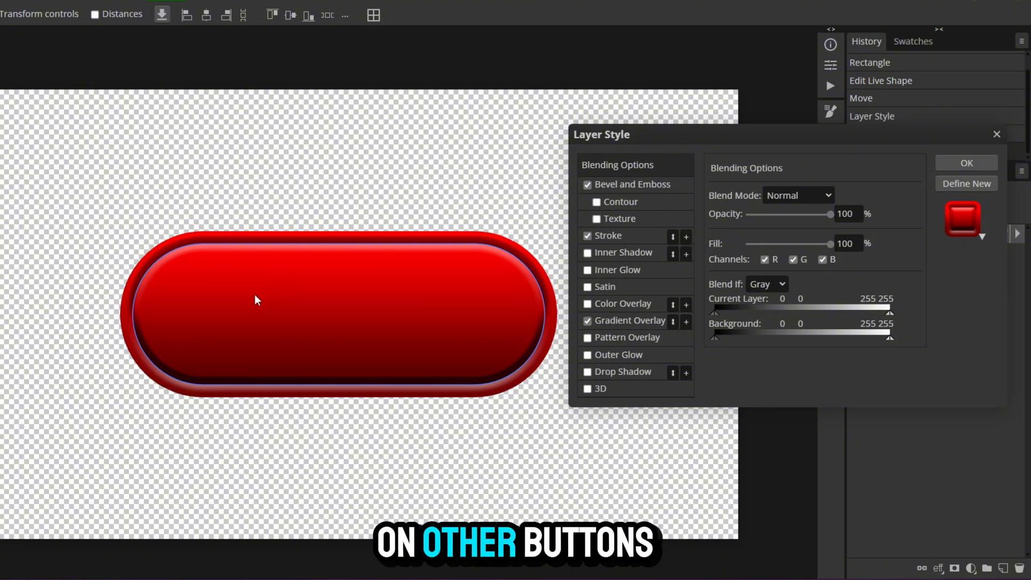
Step: Save the pill's layer style as a new reusable style and open the list of saved styles
click(628, 322)
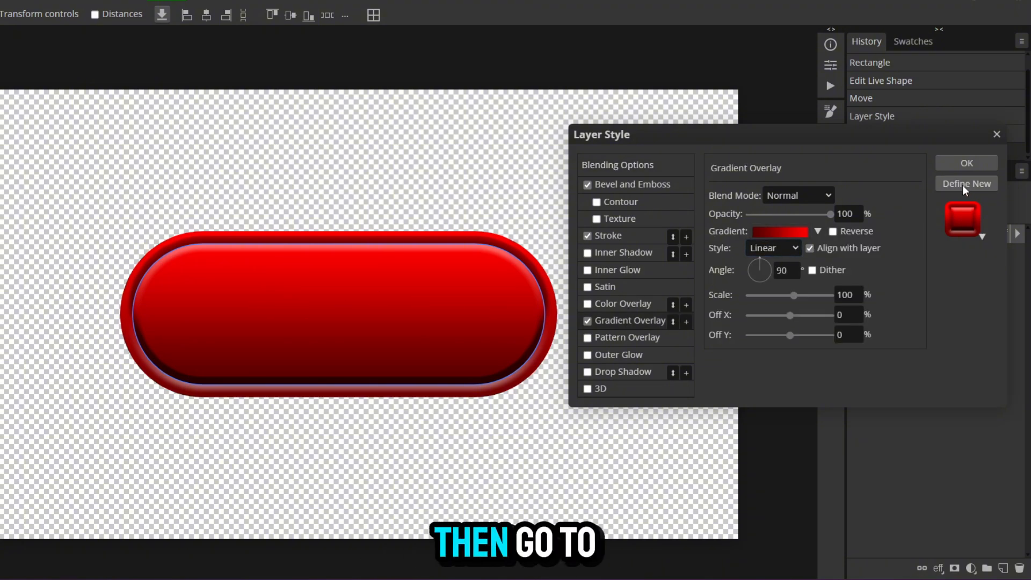
click(980, 184)
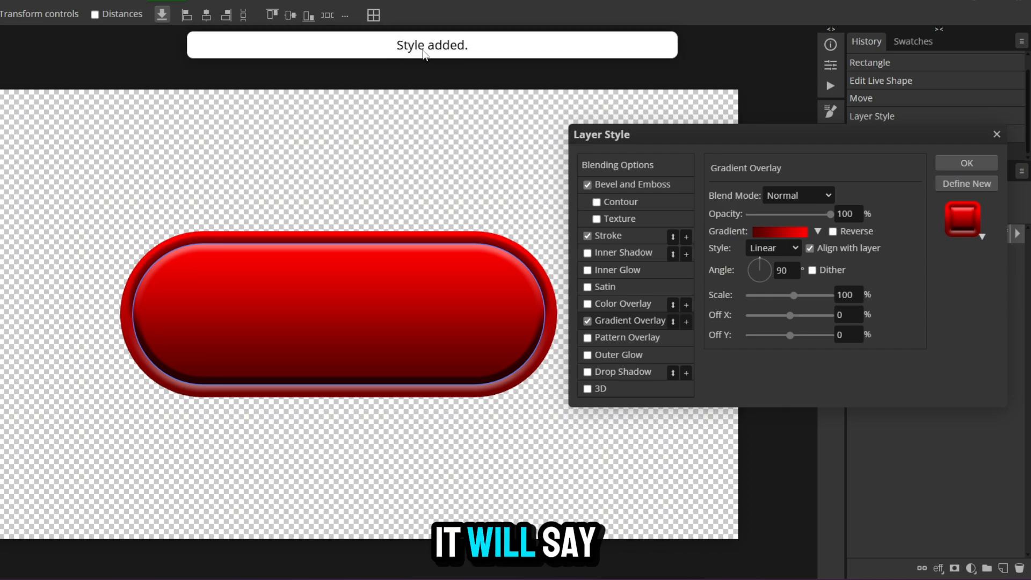
click(982, 236)
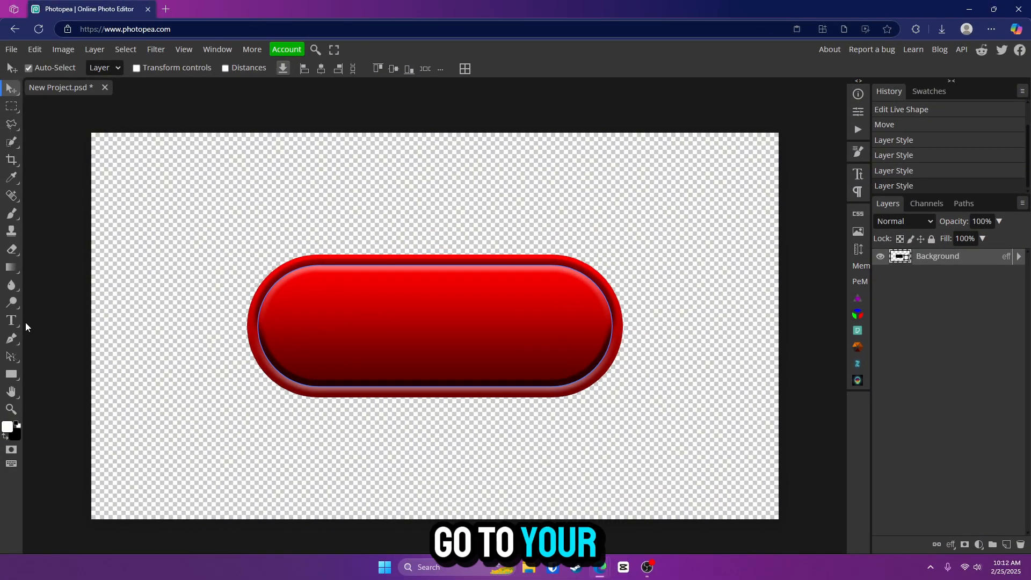
Step: Add the white text EXIT as a separate text layer on the empty canvas above the pill
click(11, 322)
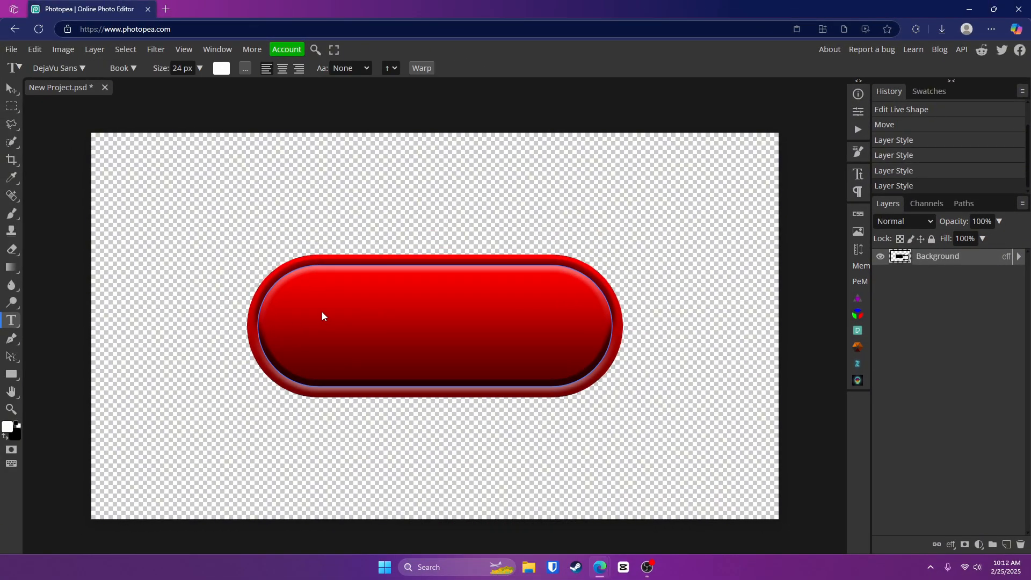
click(311, 291)
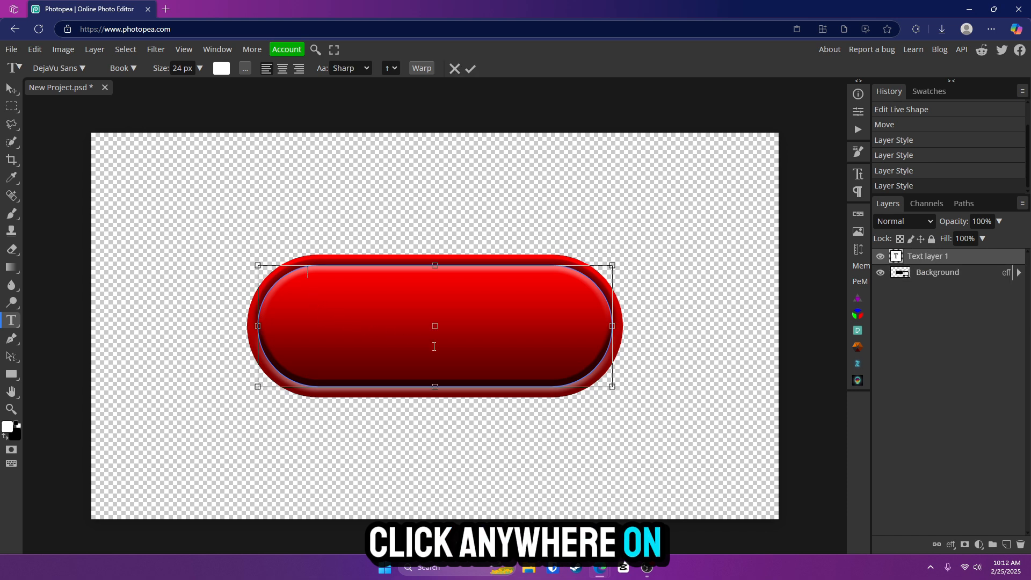
click(451, 92)
click(392, 181)
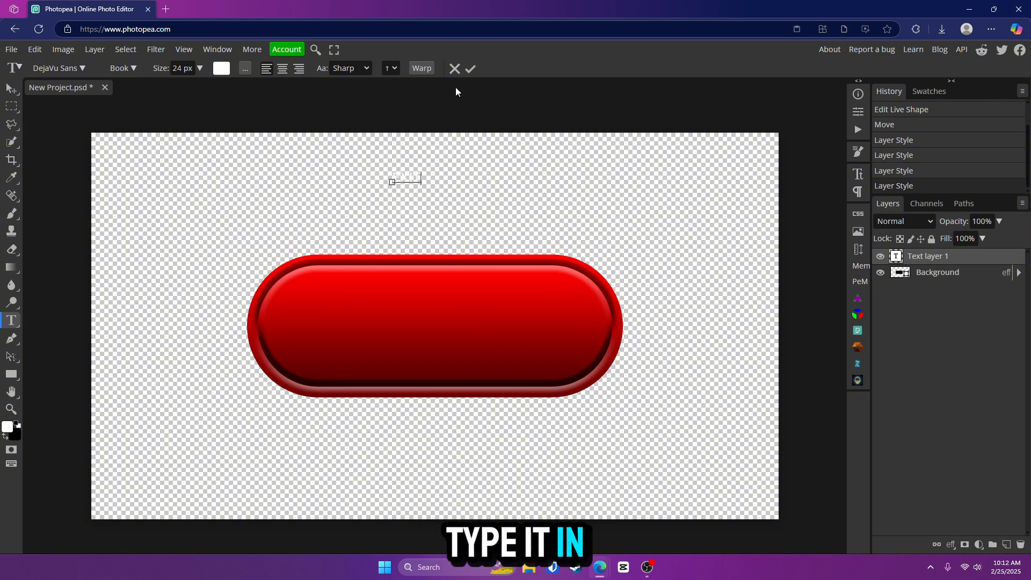
click(470, 68)
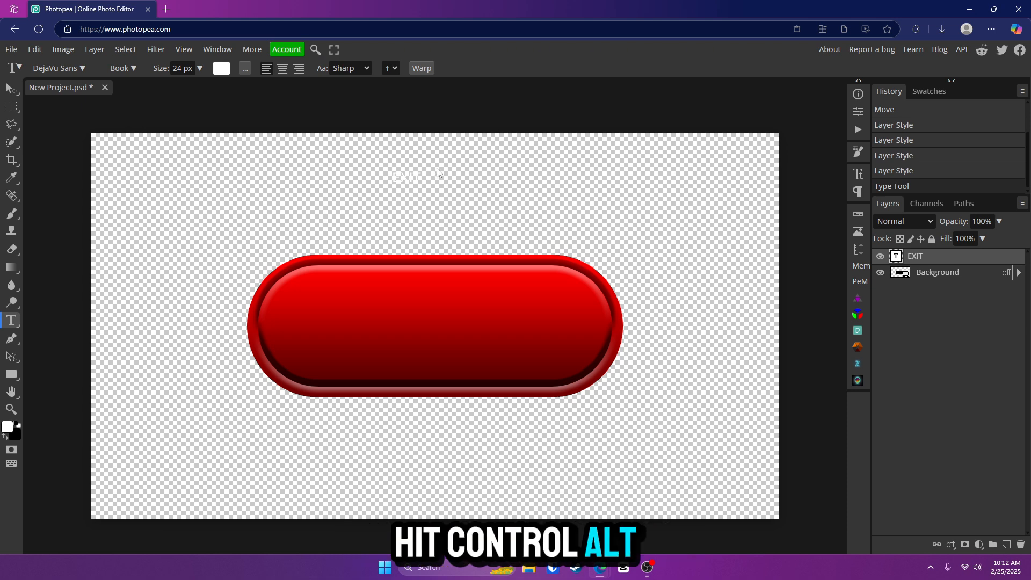
Step: Scale the EXIT text to about 728%, centre it on the pill and apply the transform
key(ctrl+alt+t)
drag(421, 181, 564, 232)
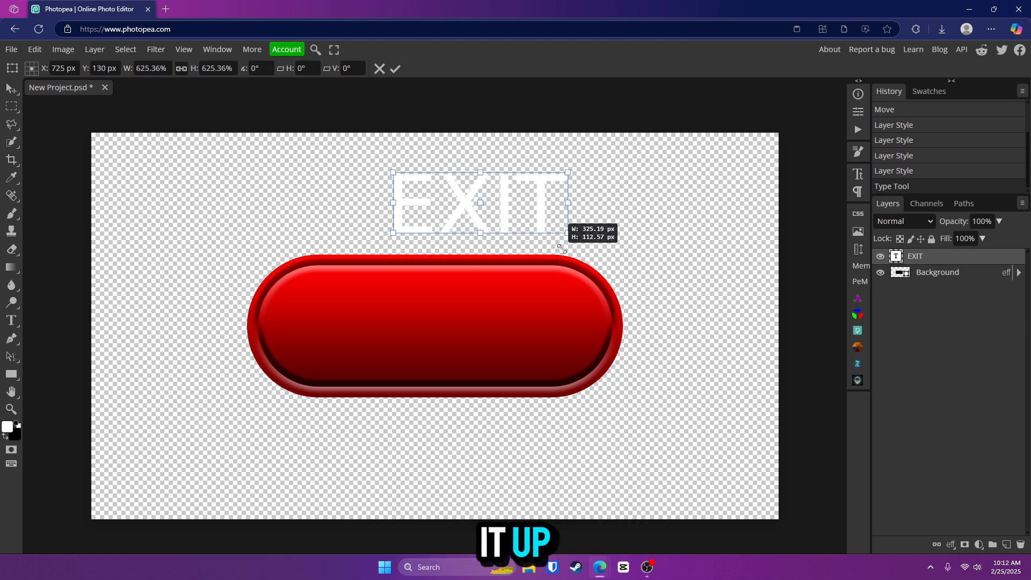
drag(506, 203, 459, 338)
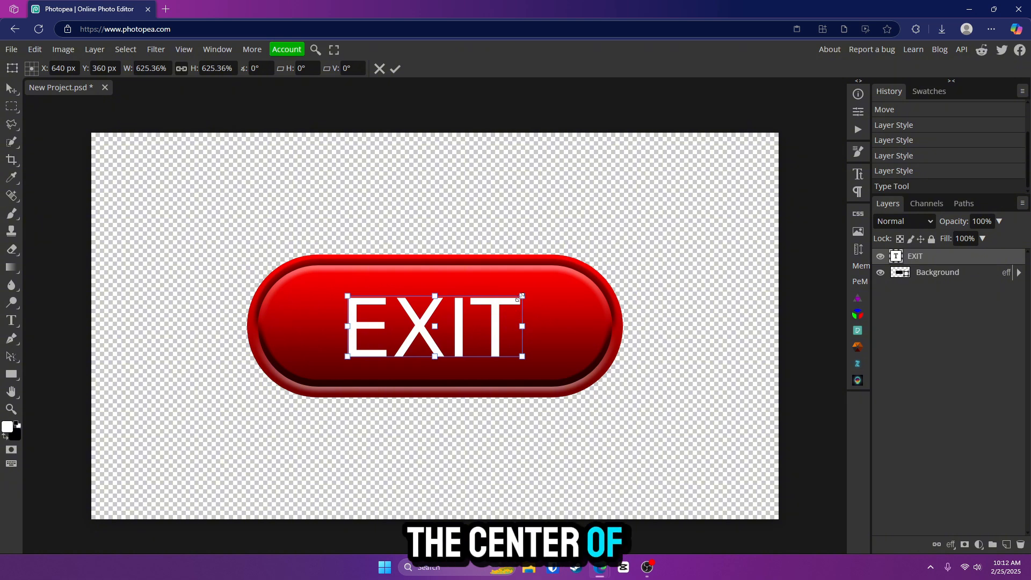
mouse_move(519, 296)
mouse_down()
mouse_move(552, 279)
mouse_move(537, 291)
mouse_up()
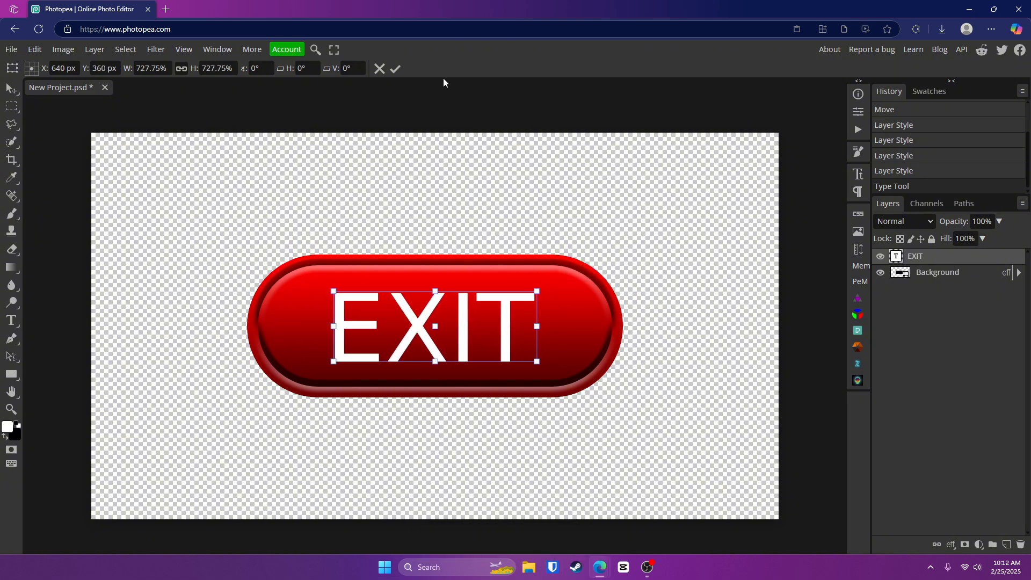
click(393, 69)
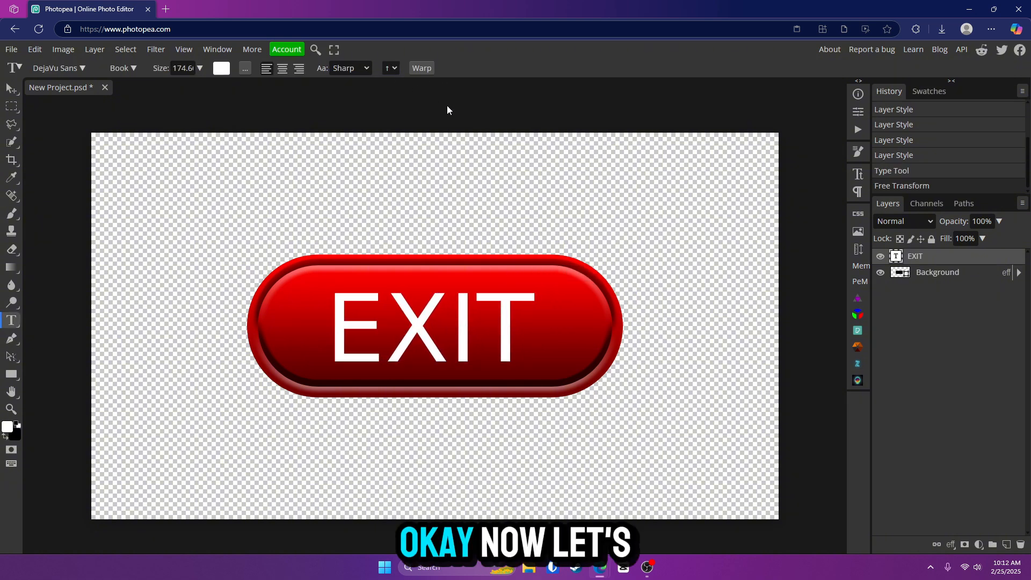
Step: Select the whole EXIT text and change its font to Bebas Neue
double_click(395, 303)
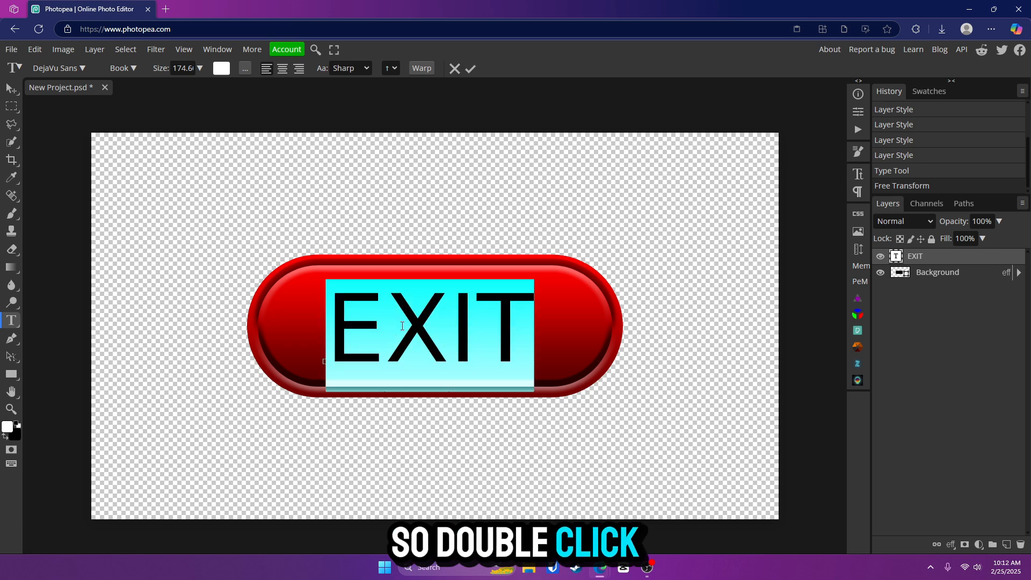
click(80, 67)
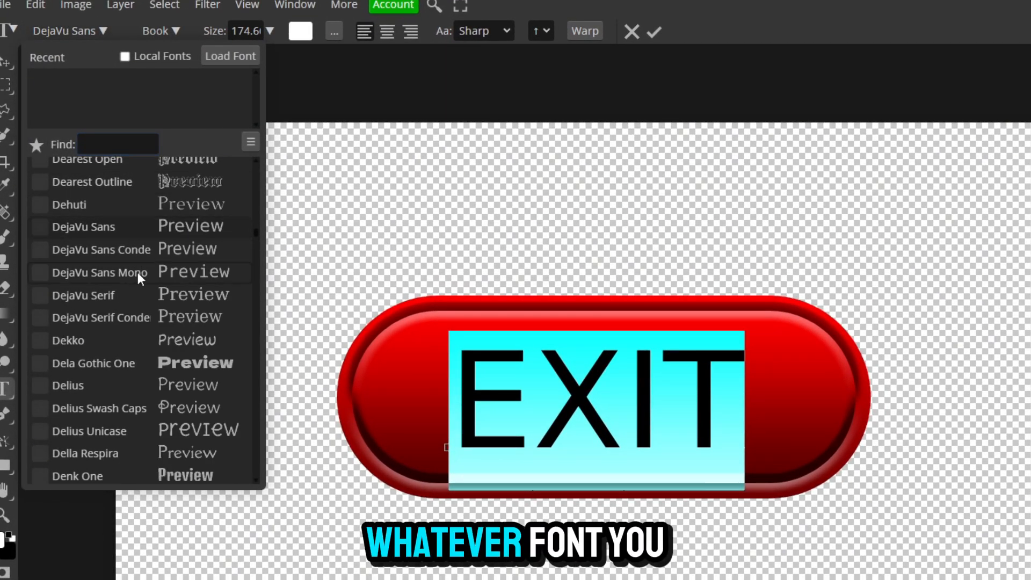
scroll(137, 273, down, 2)
click(114, 144)
text(beb)
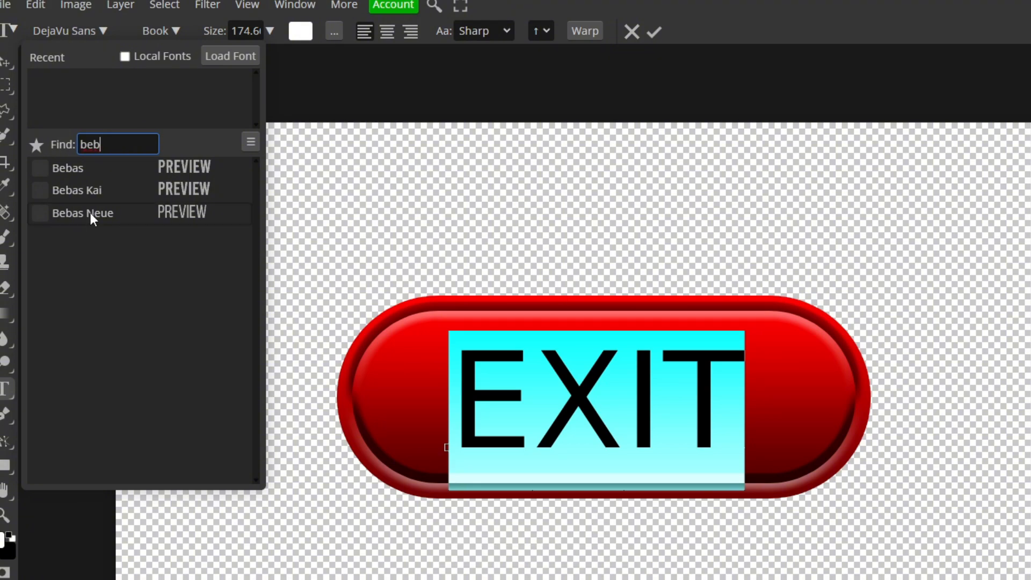
click(90, 212)
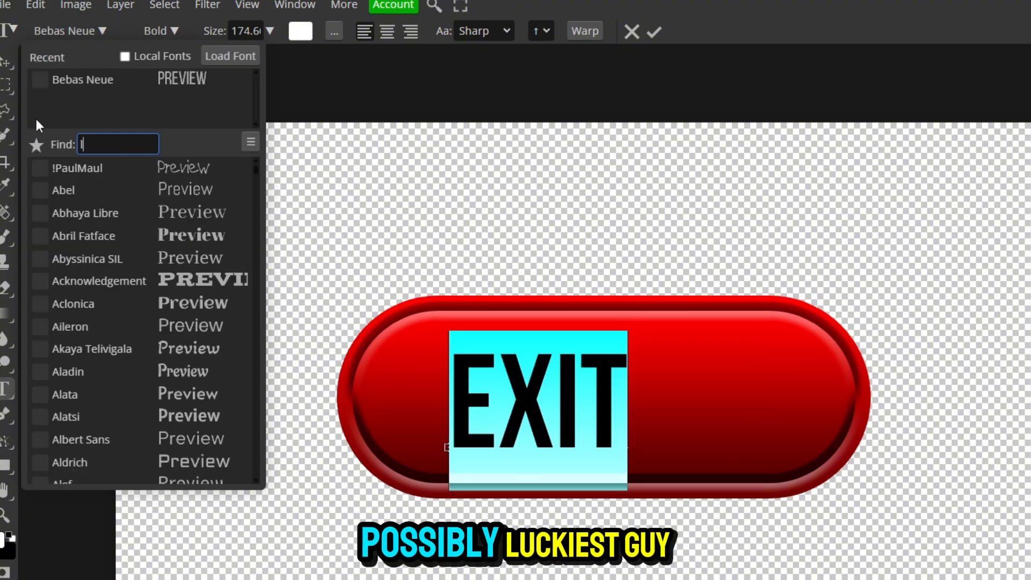
Step: Search the font list for "luck" and "indig" to compare alternative fonts
text(luck)
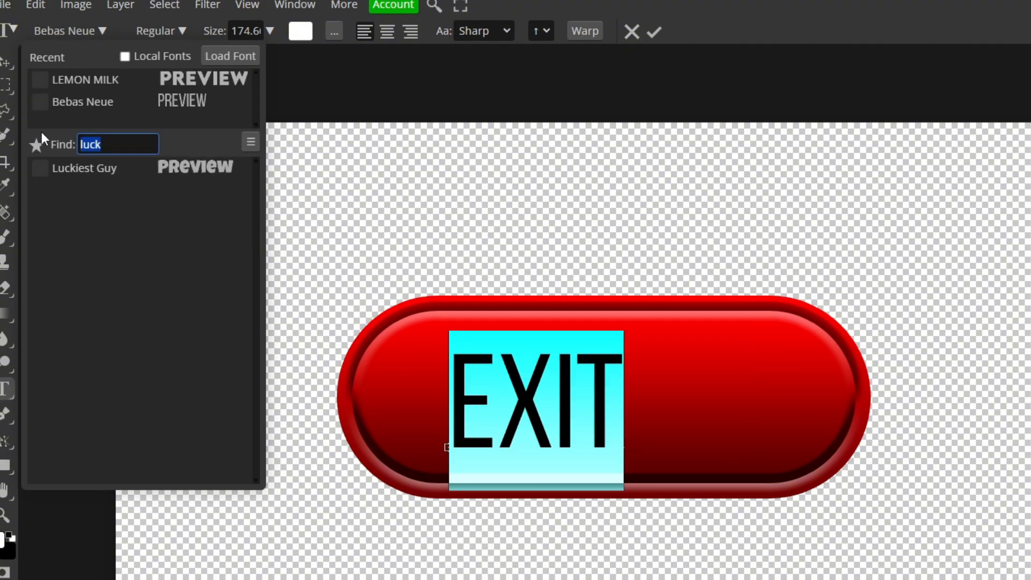
text(in)
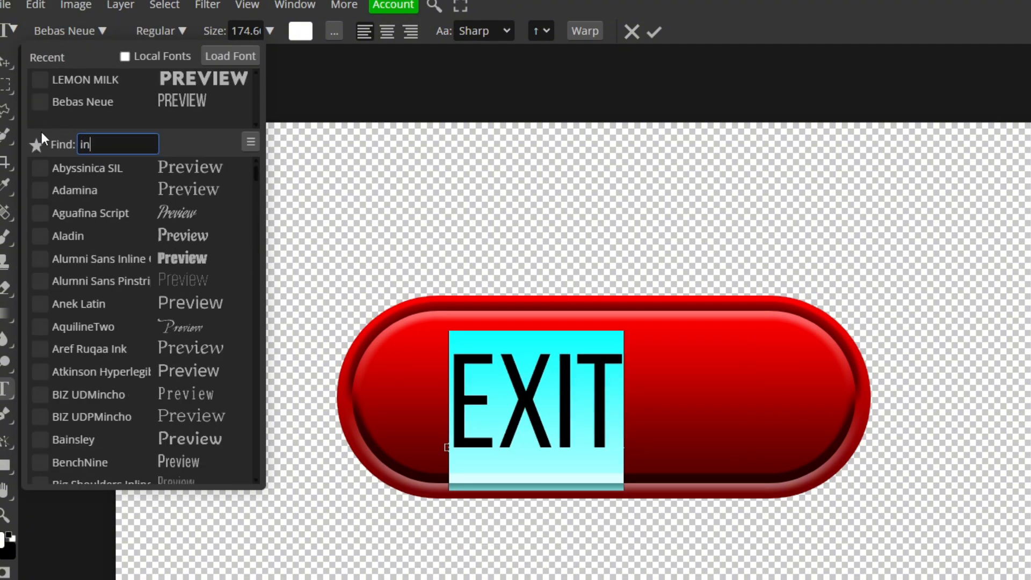
text(dig)
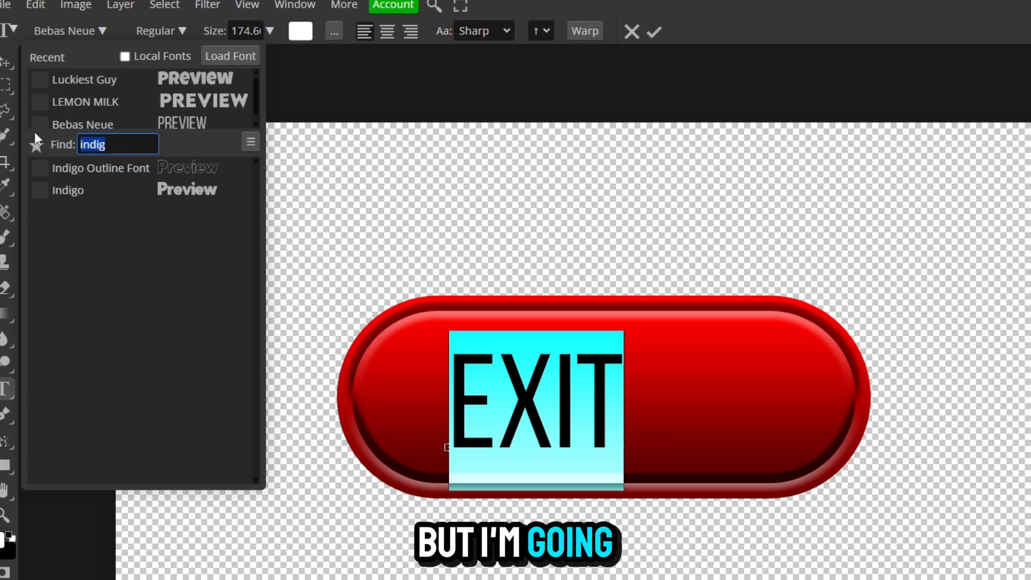
Step: Set the EXIT text's font to LEMON MILK Bold, confirm the text and recentre it on the pill
text(lem)
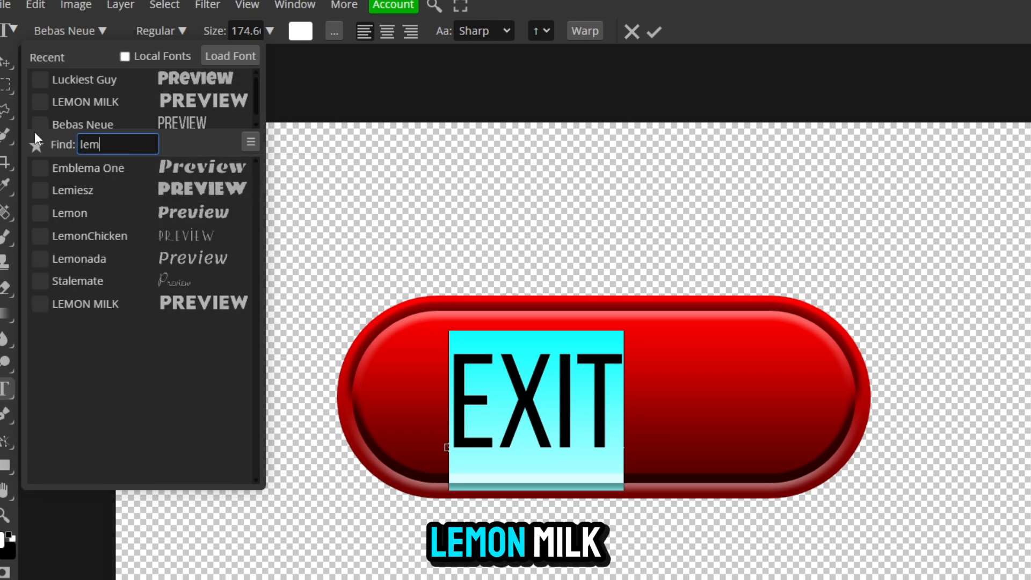
text(on)
click(151, 241)
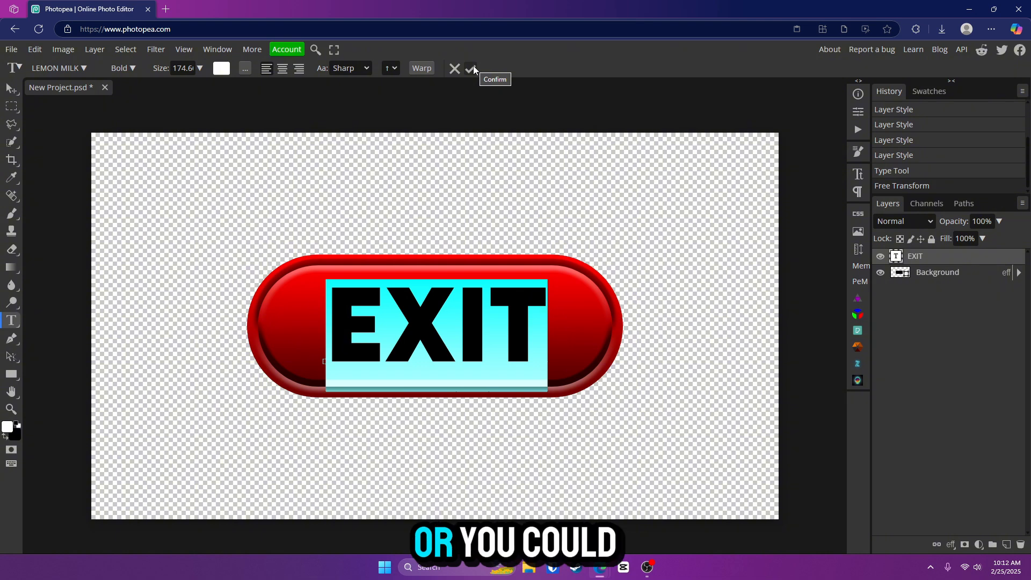
click(471, 68)
click(16, 89)
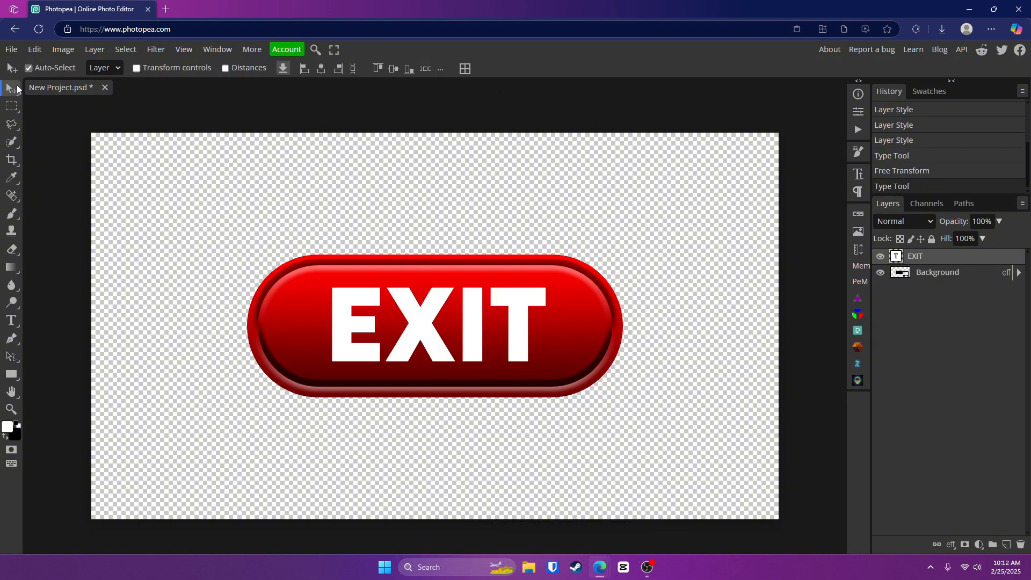
mouse_move(430, 318)
mouse_down()
mouse_move(437, 324)
mouse_move(421, 324)
mouse_up()
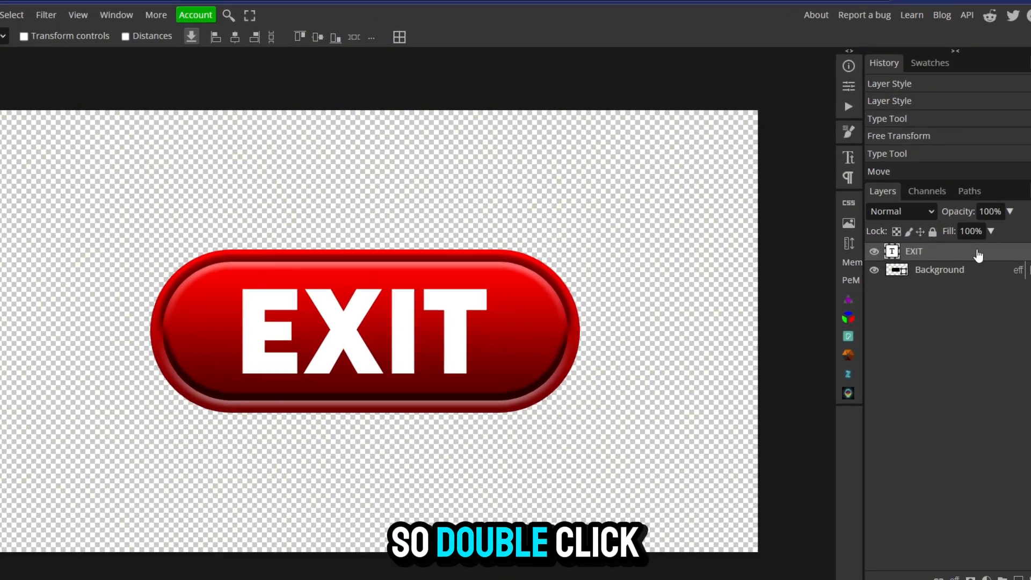
Step: Open the EXIT layer's style settings and add an outside stroke of 10 px
double_click(926, 256)
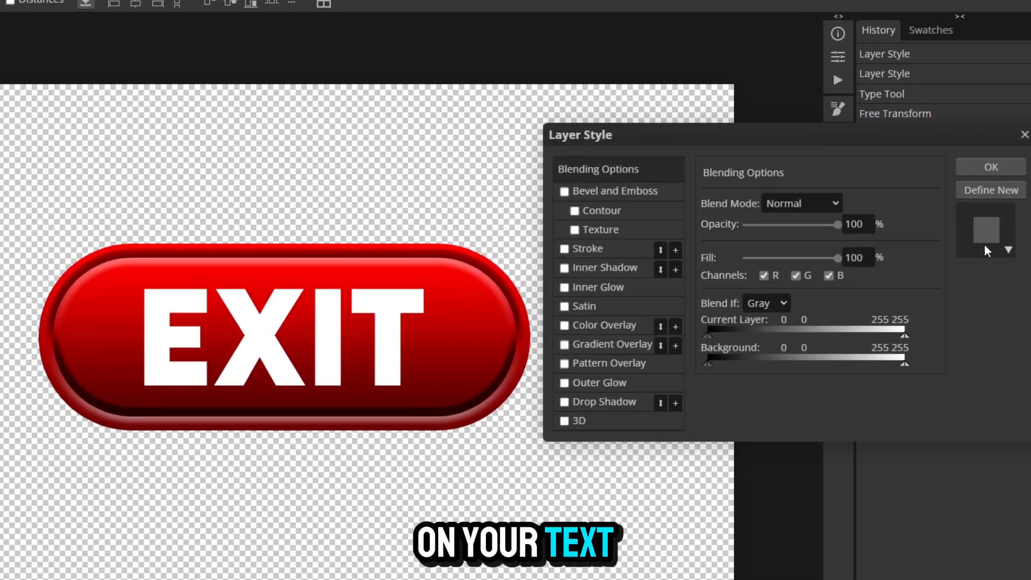
click(545, 247)
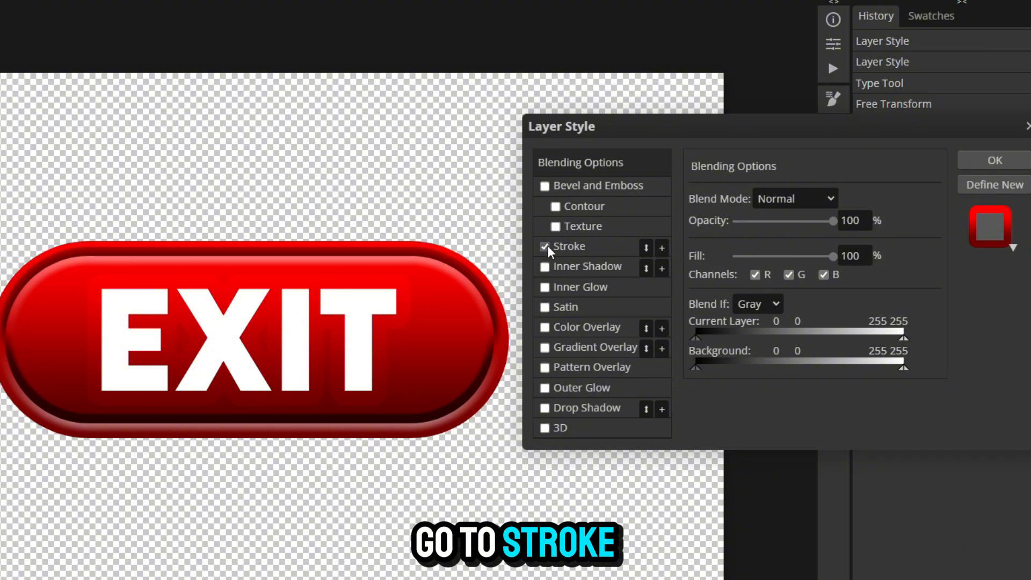
click(571, 248)
drag(752, 206, 742, 206)
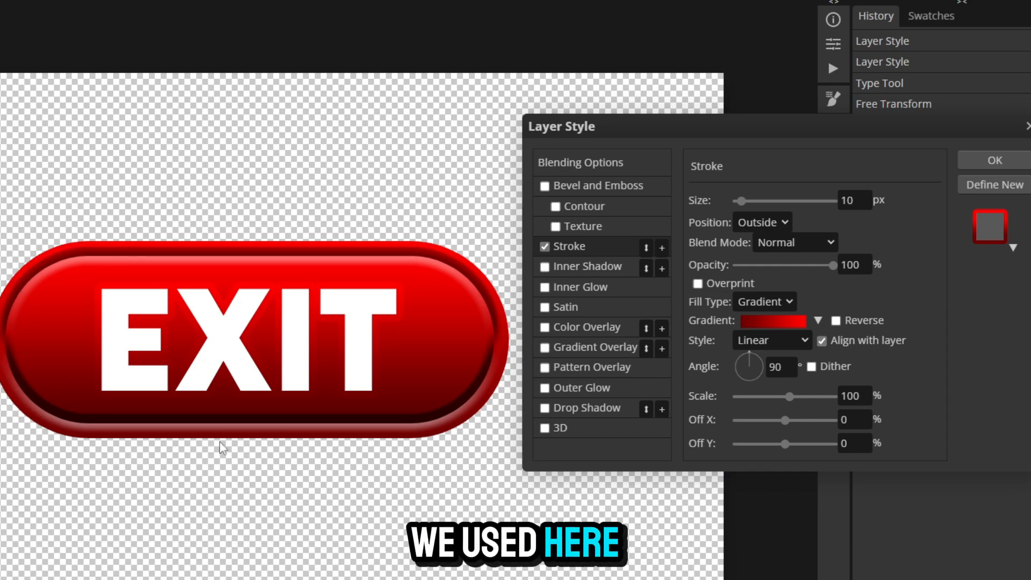
Step: Apply the outside gradient stroke settings to the EXIT text layer
click(999, 157)
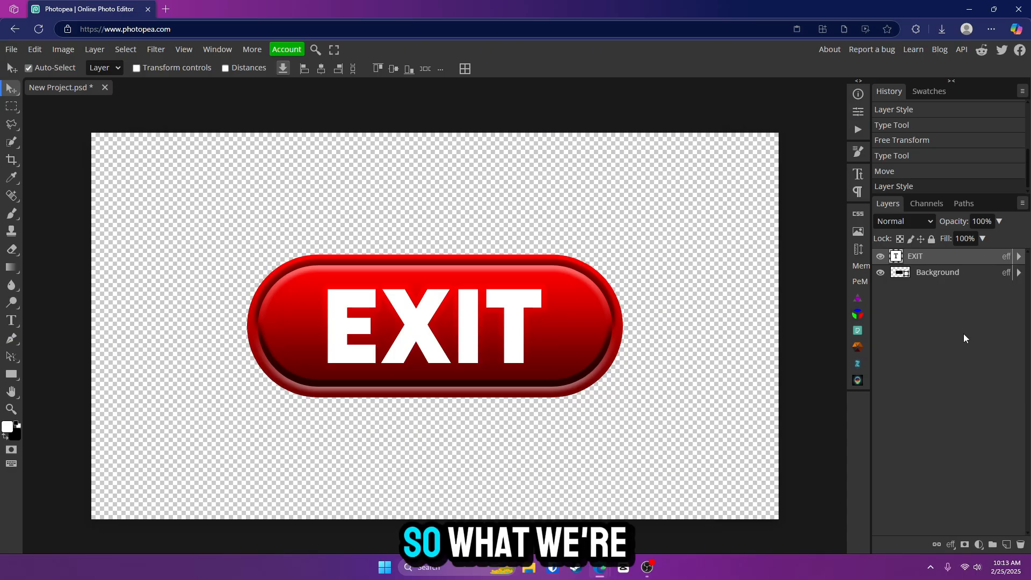
Step: On a new layer, draw a closed rectangular Pen path covering the EXIT text's lower half down to the pill's bottom edge
click(1007, 545)
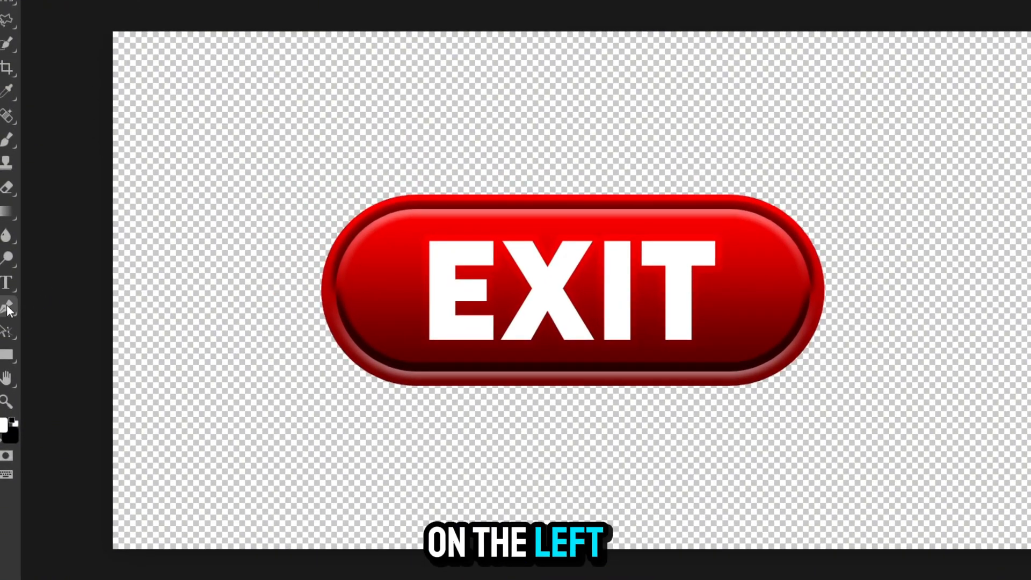
right_click(6, 305)
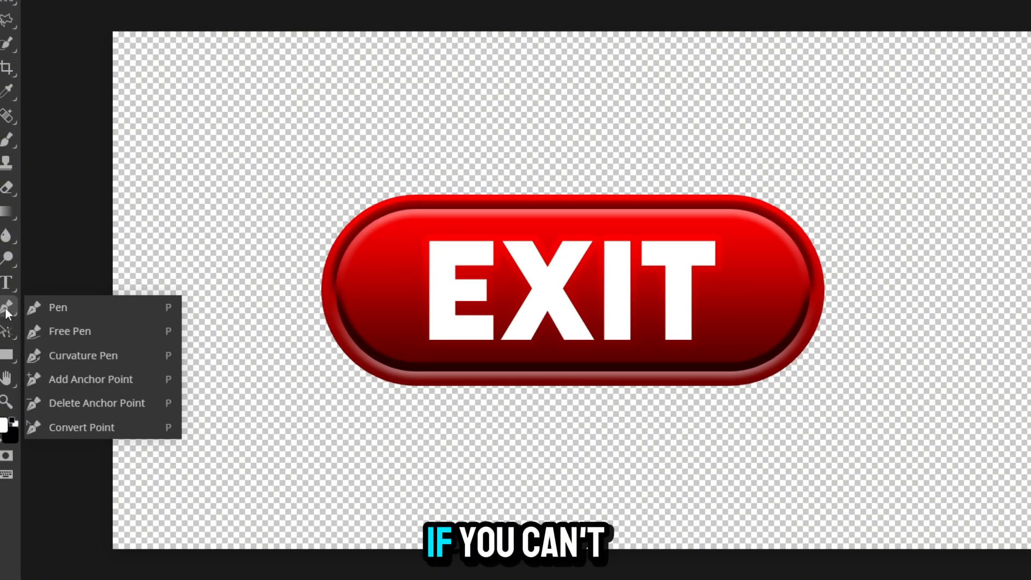
click(67, 310)
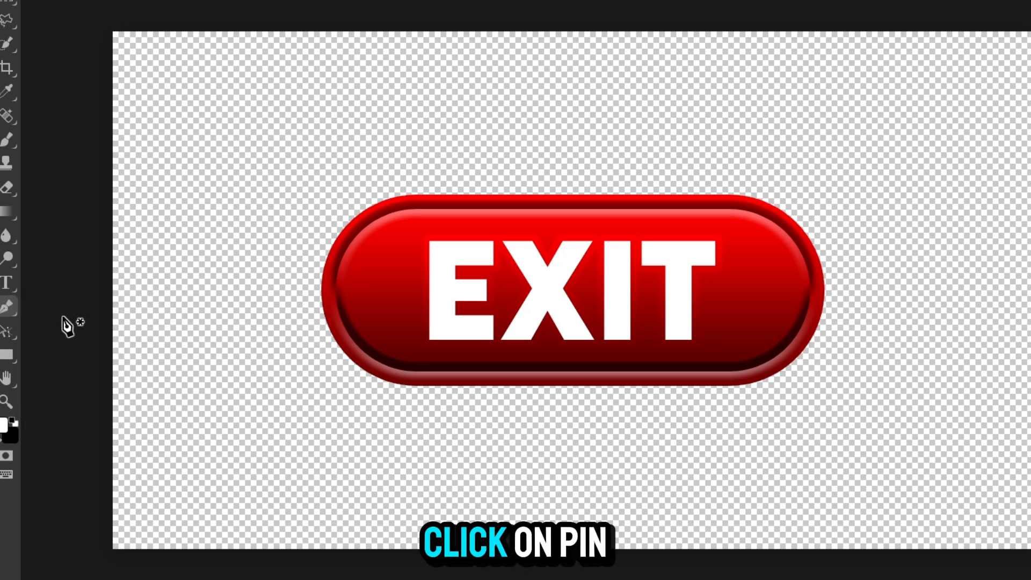
click(398, 290)
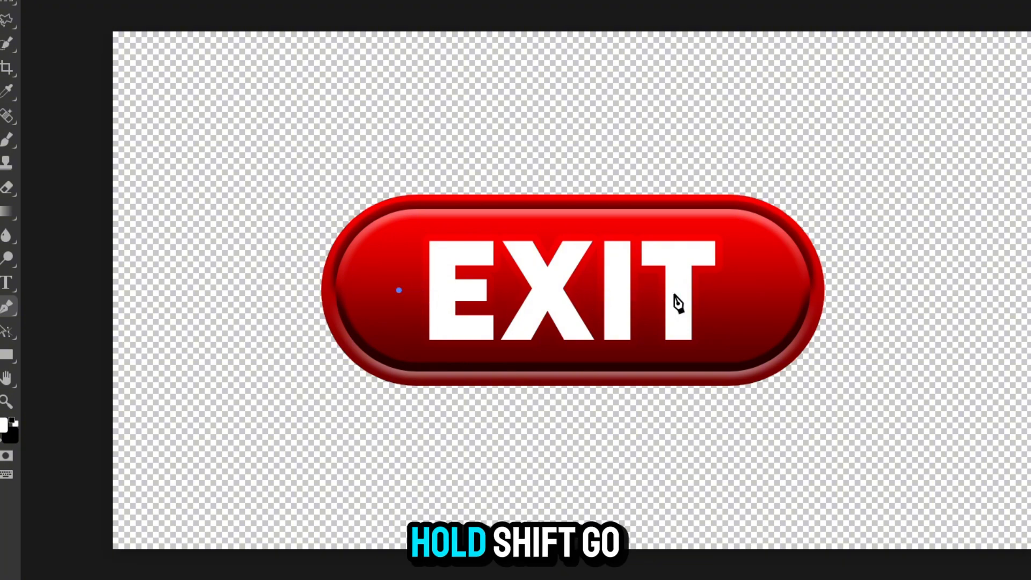
shift+click(745, 293)
shift+click(744, 383)
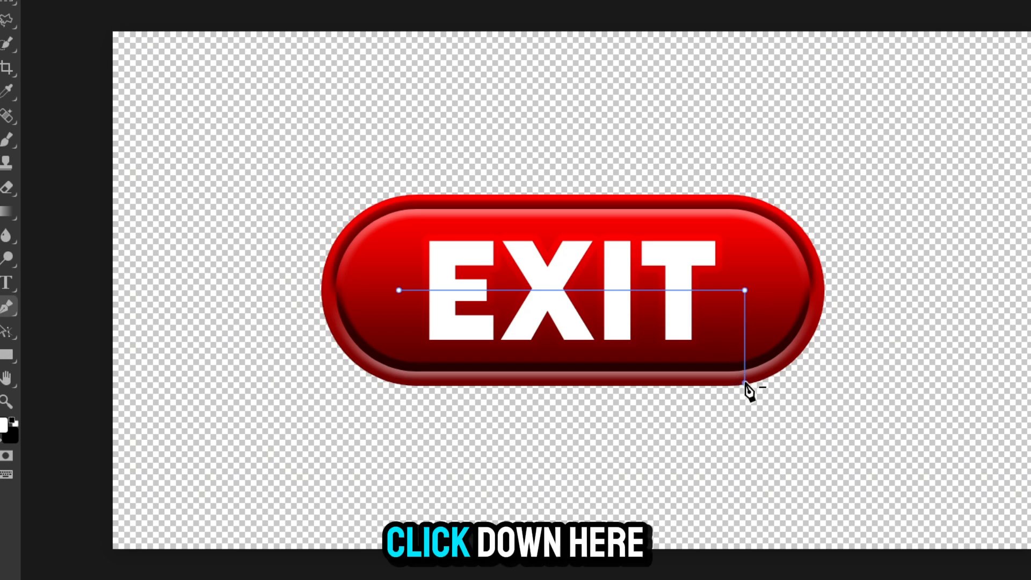
shift+click(402, 382)
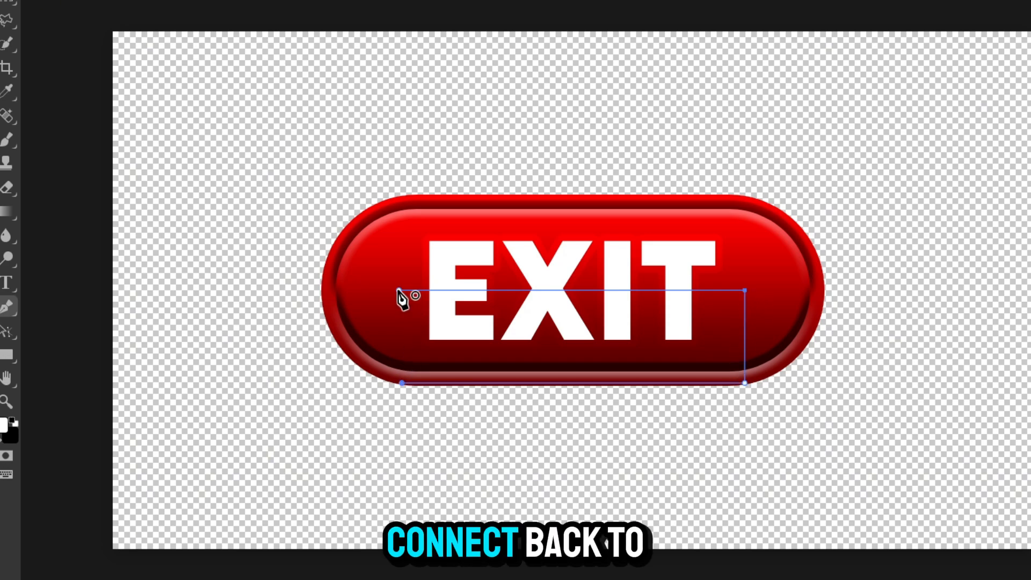
click(399, 290)
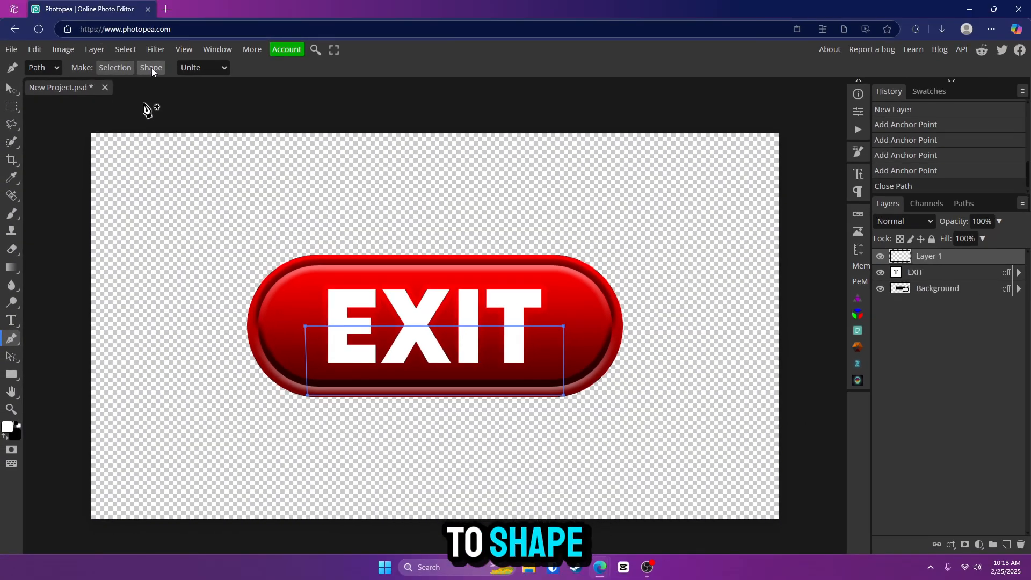
Step: Turn the rectangular path into a shape filled with light grey #cdcdcd
click(152, 68)
mouse_move(107, 173)
mouse_down()
mouse_move(71, 191)
mouse_move(62, 168)
mouse_move(51, 209)
mouse_move(47, 183)
mouse_up()
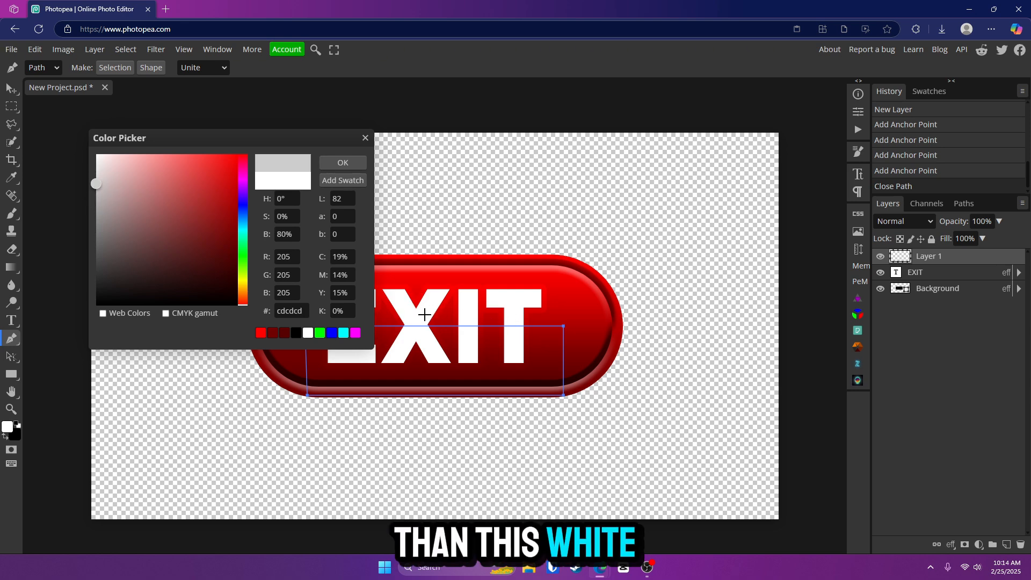
click(340, 163)
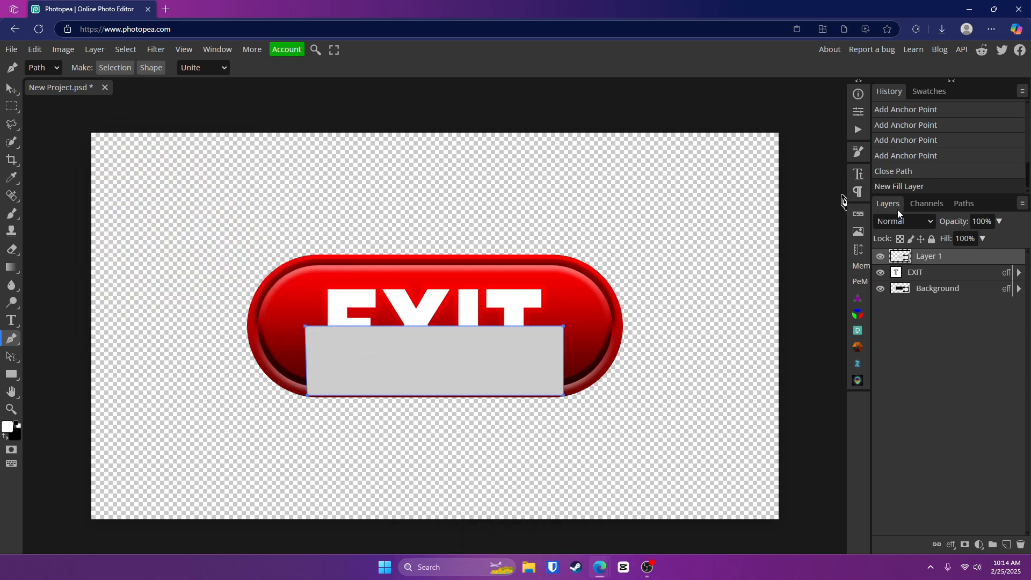
Step: Clip the grey rectangle layer to the EXIT text with a clipping mask
right_click(958, 261)
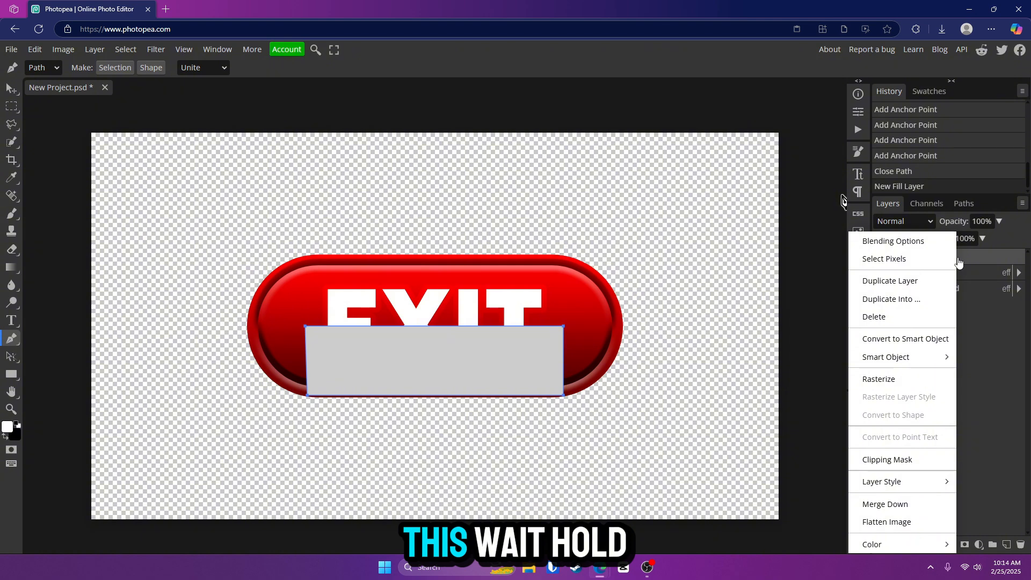
click(963, 263)
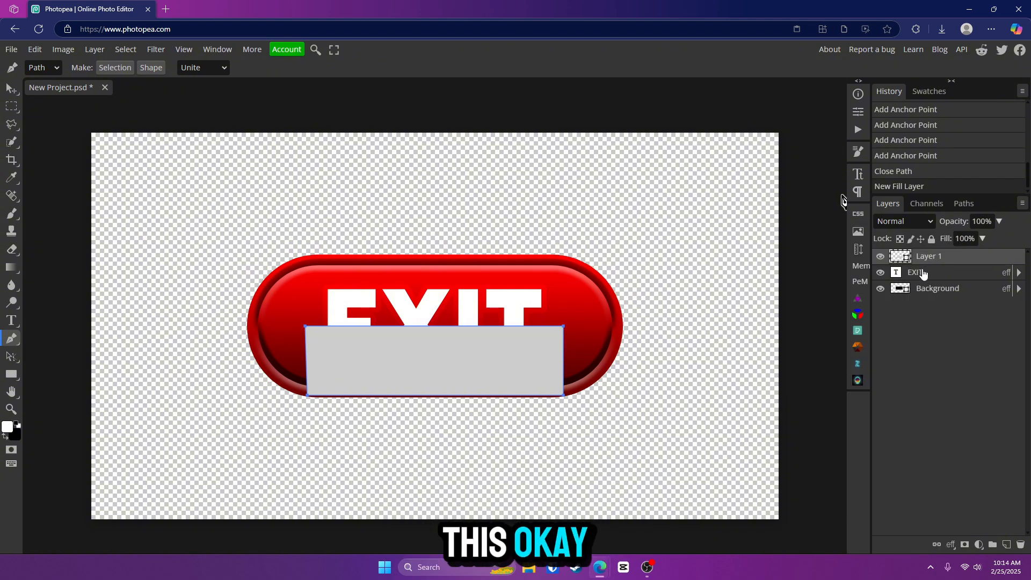
right_click(967, 260)
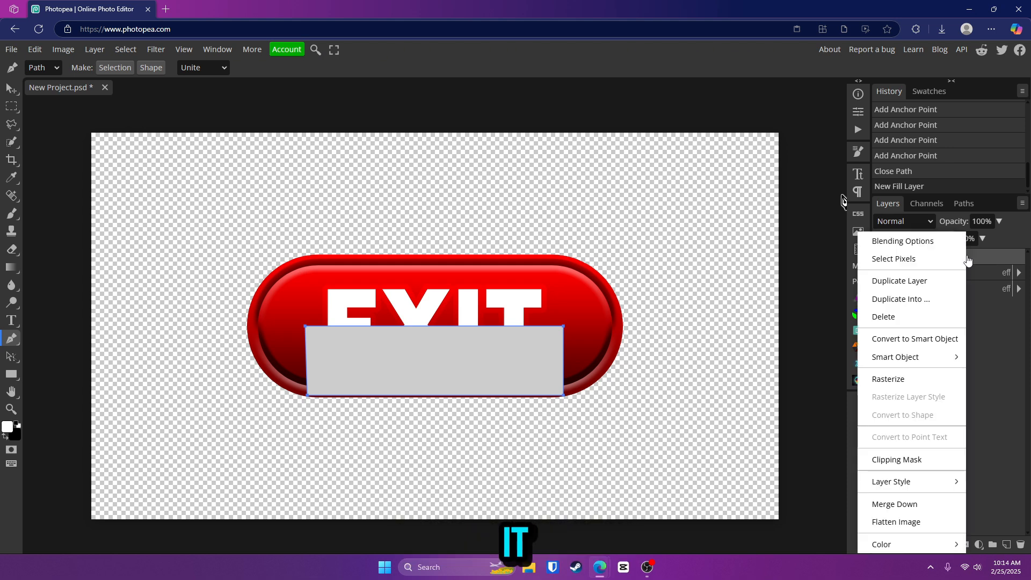
click(909, 458)
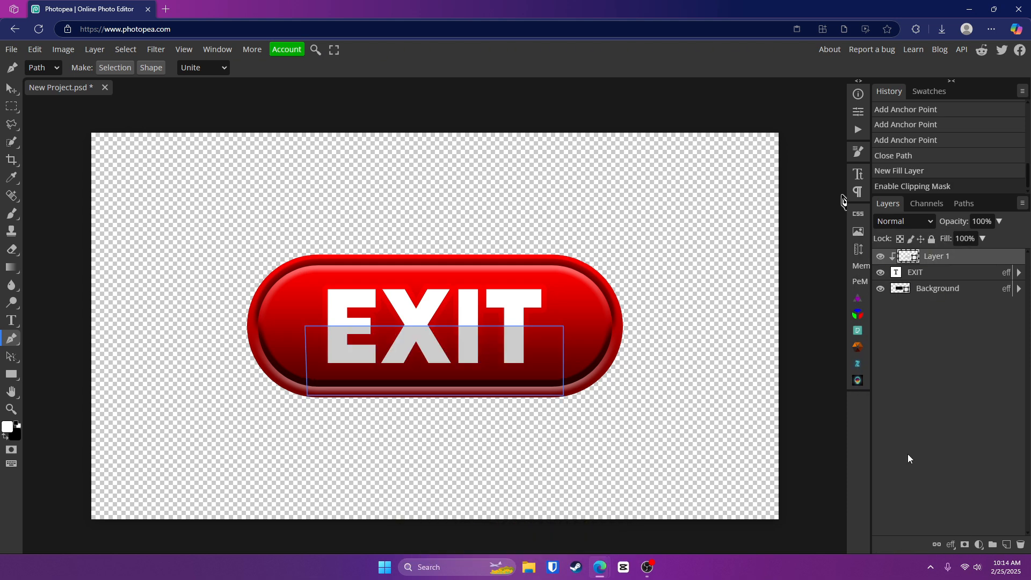
Step: Add a new layer above the clipped grey shape and set the Brush tool's size to about 145 px
click(929, 271)
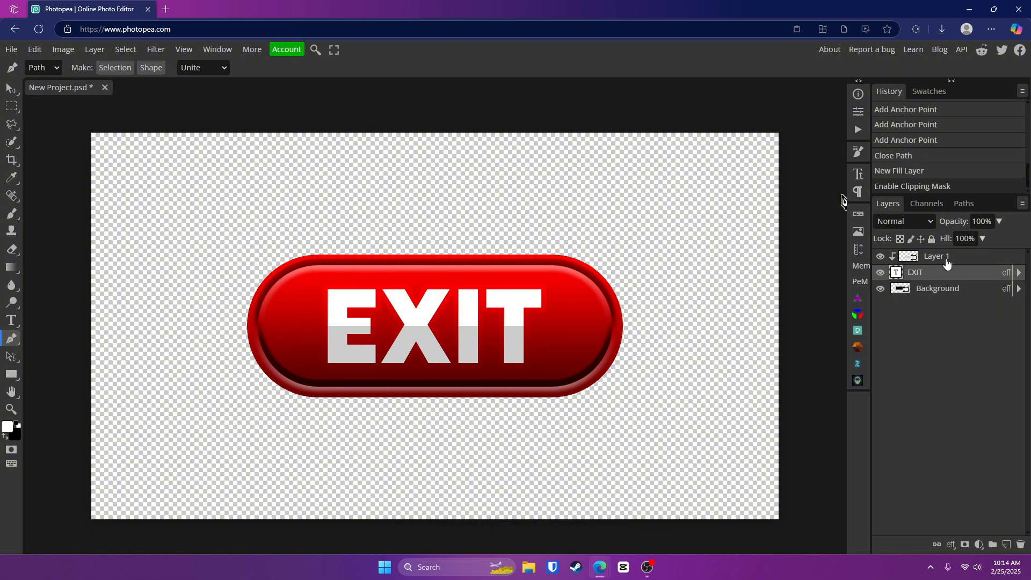
click(947, 263)
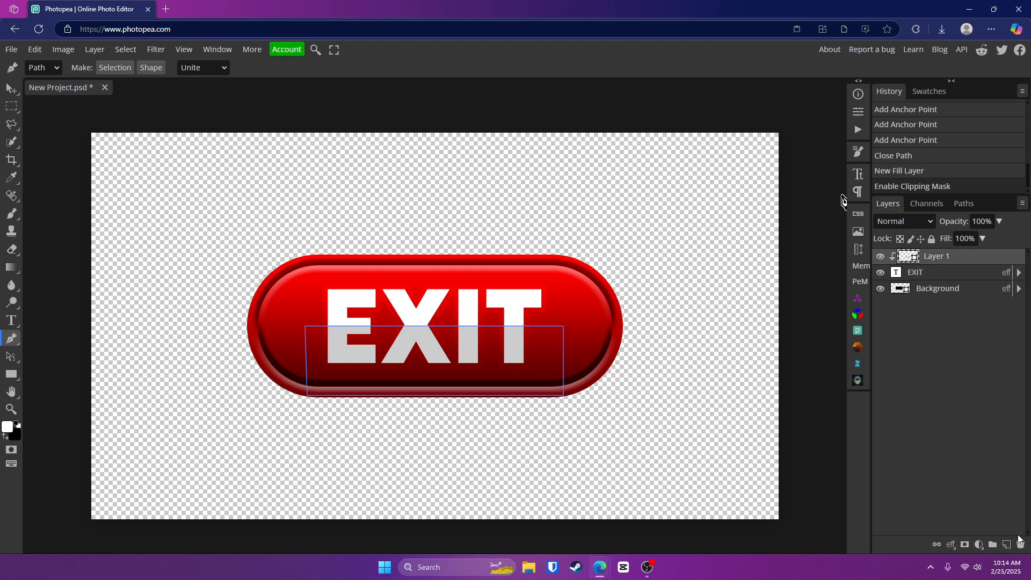
click(1006, 545)
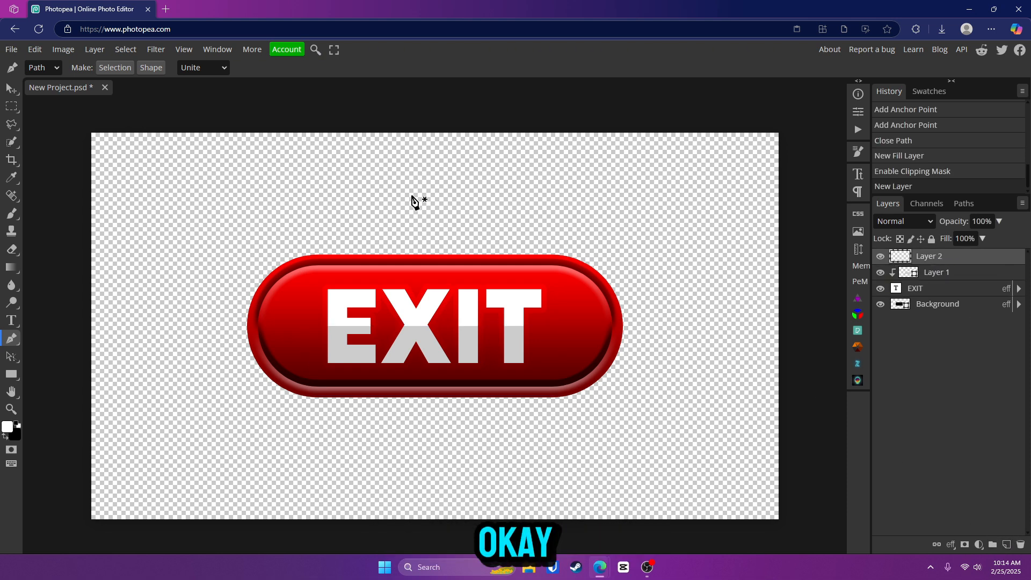
click(9, 217)
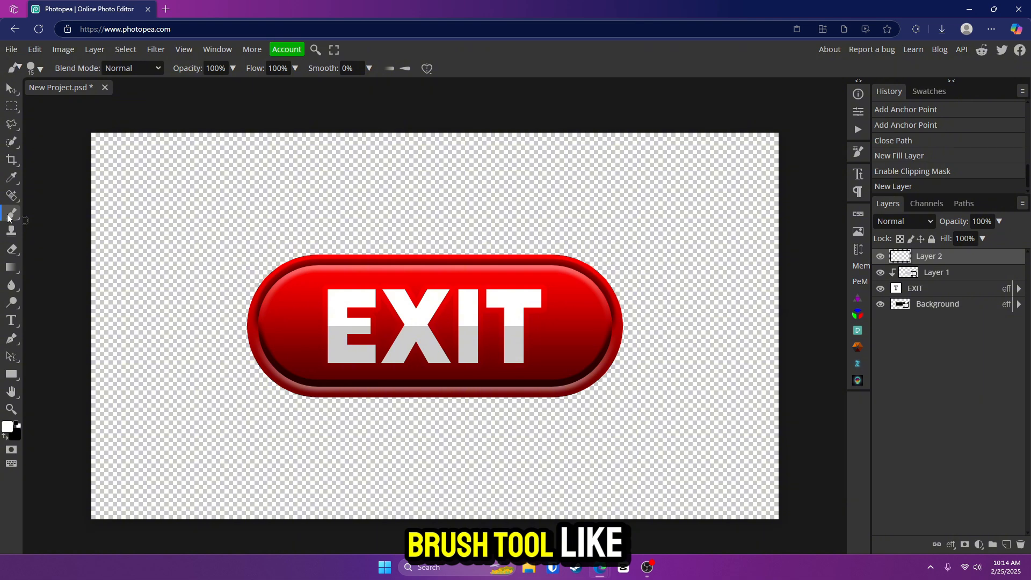
right_click(8, 217)
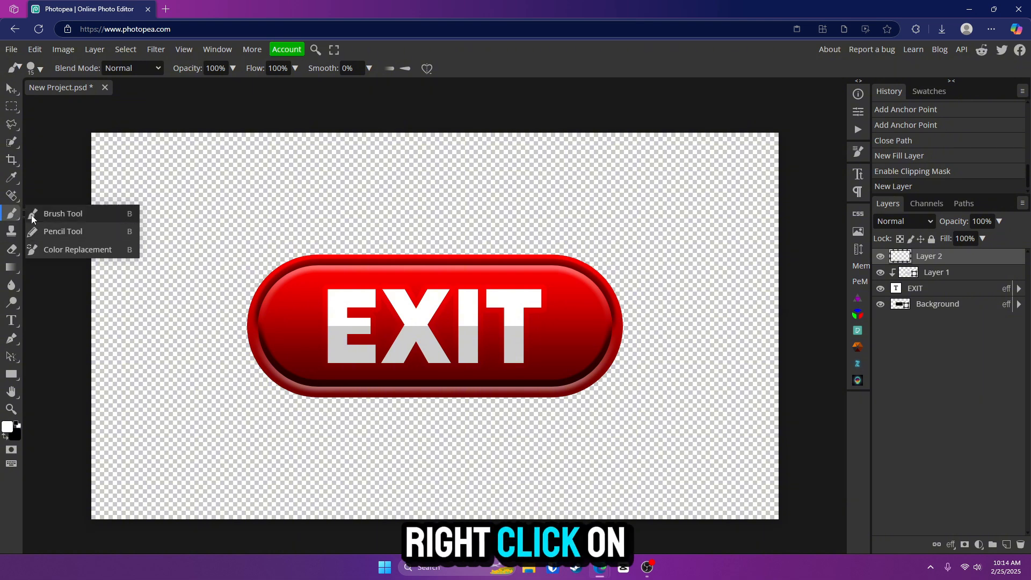
click(34, 214)
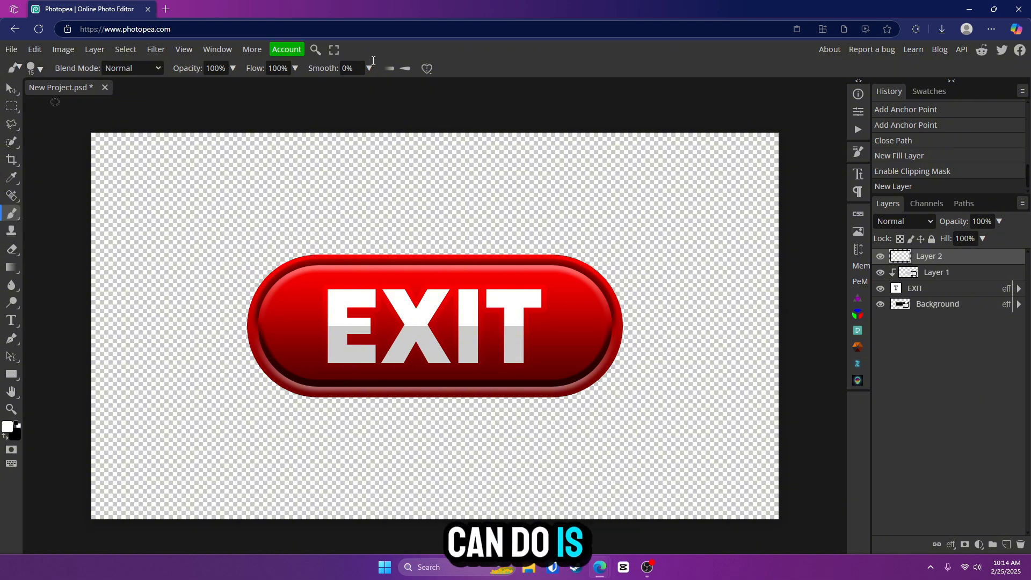
click(315, 49)
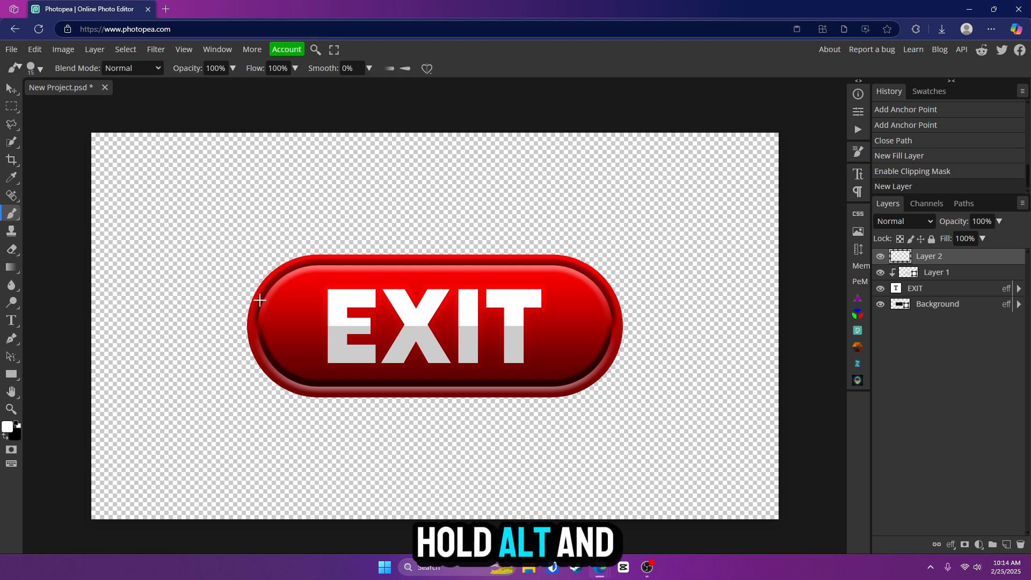
mouse_move(257, 299)
mouse_down()
mouse_move(553, 306)
mouse_move(268, 310)
mouse_move(298, 456)
mouse_move(291, 230)
mouse_move(346, 183)
mouse_move(306, 166)
mouse_move(316, 171)
mouse_up()
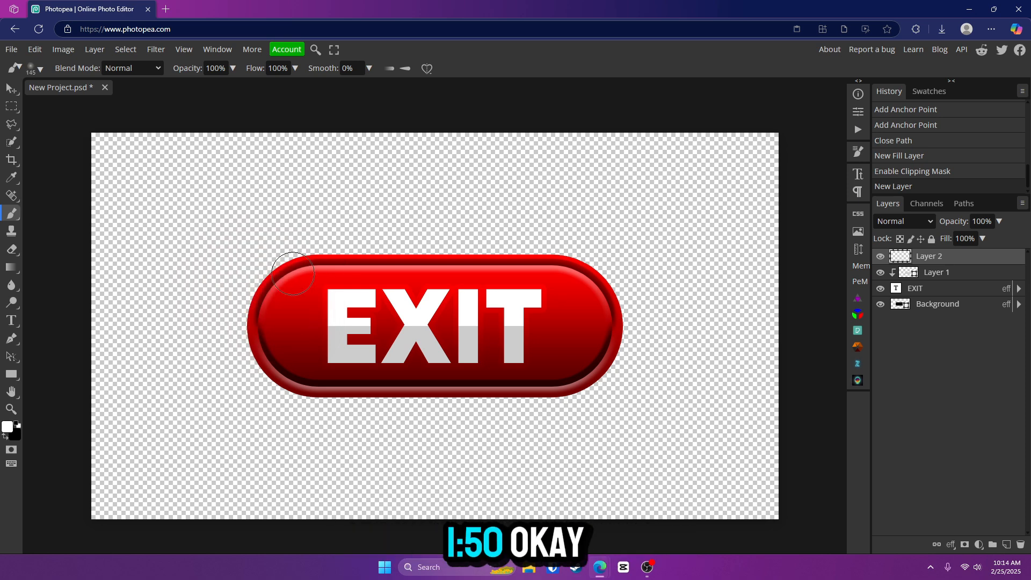